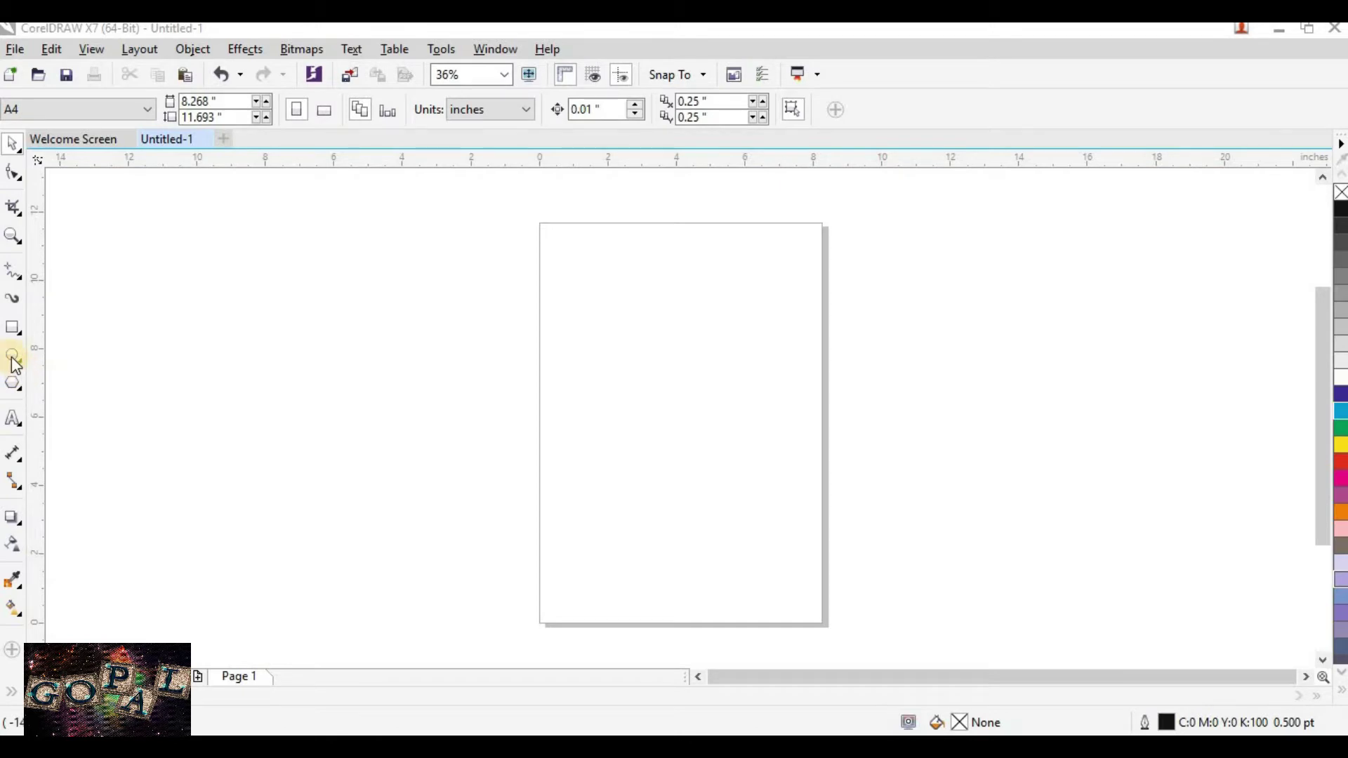
Draw an ellipse about 5.85 by 6.11 inches on the upper part of the page
click(14, 362)
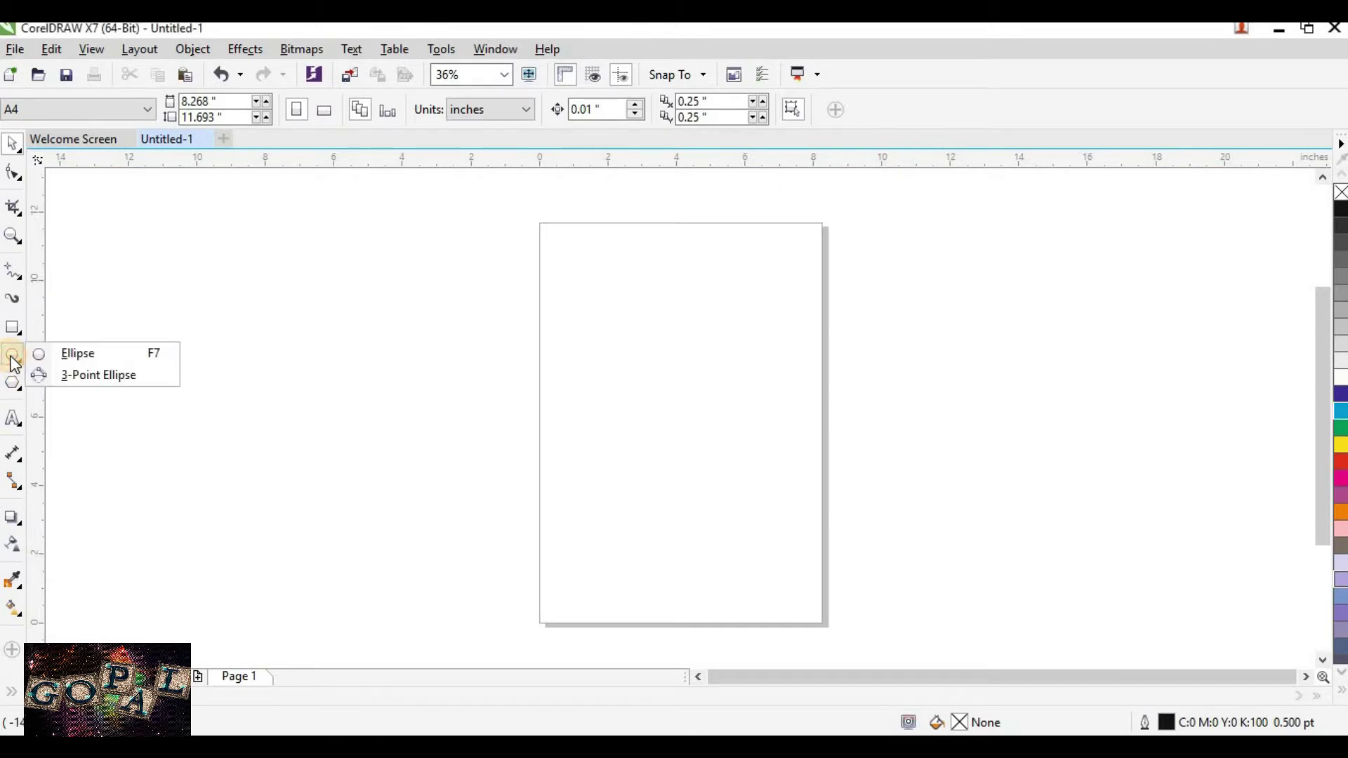
click(65, 358)
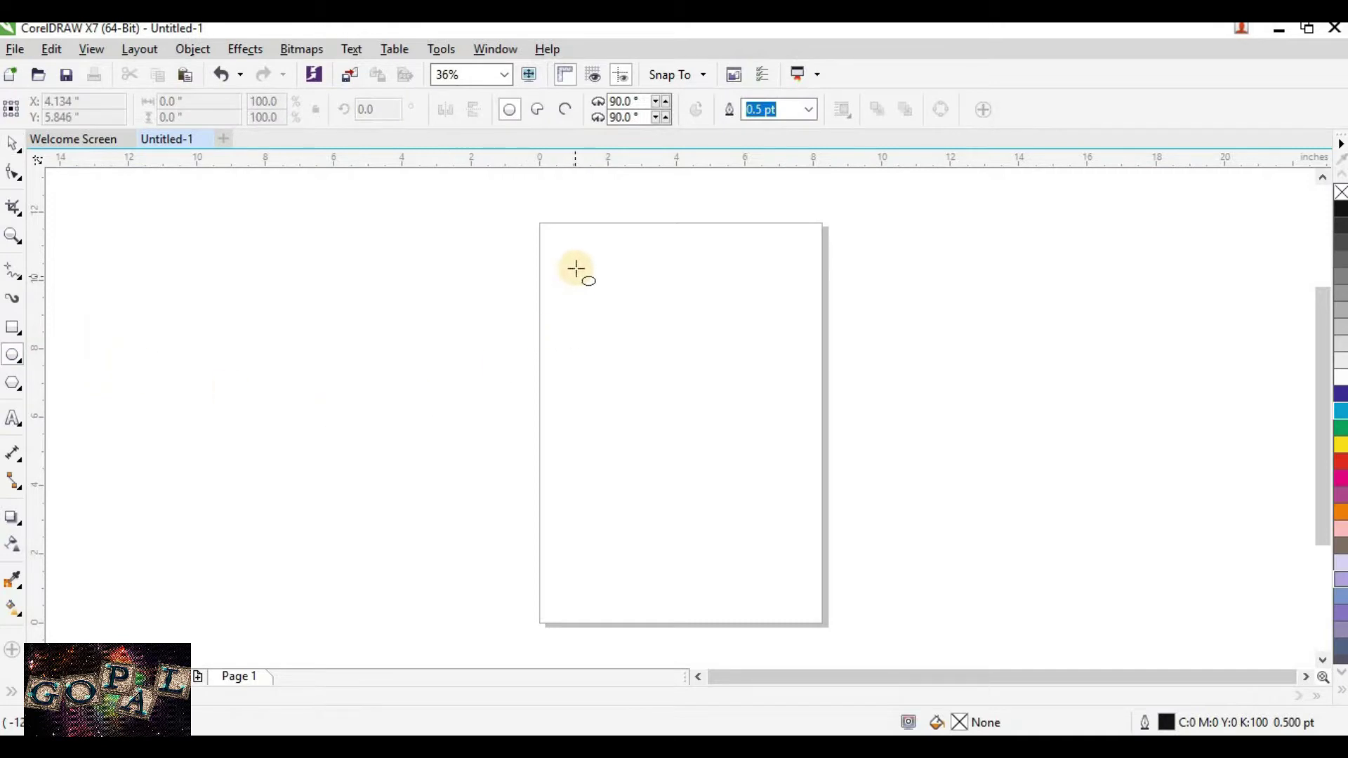
drag(576, 269, 761, 467)
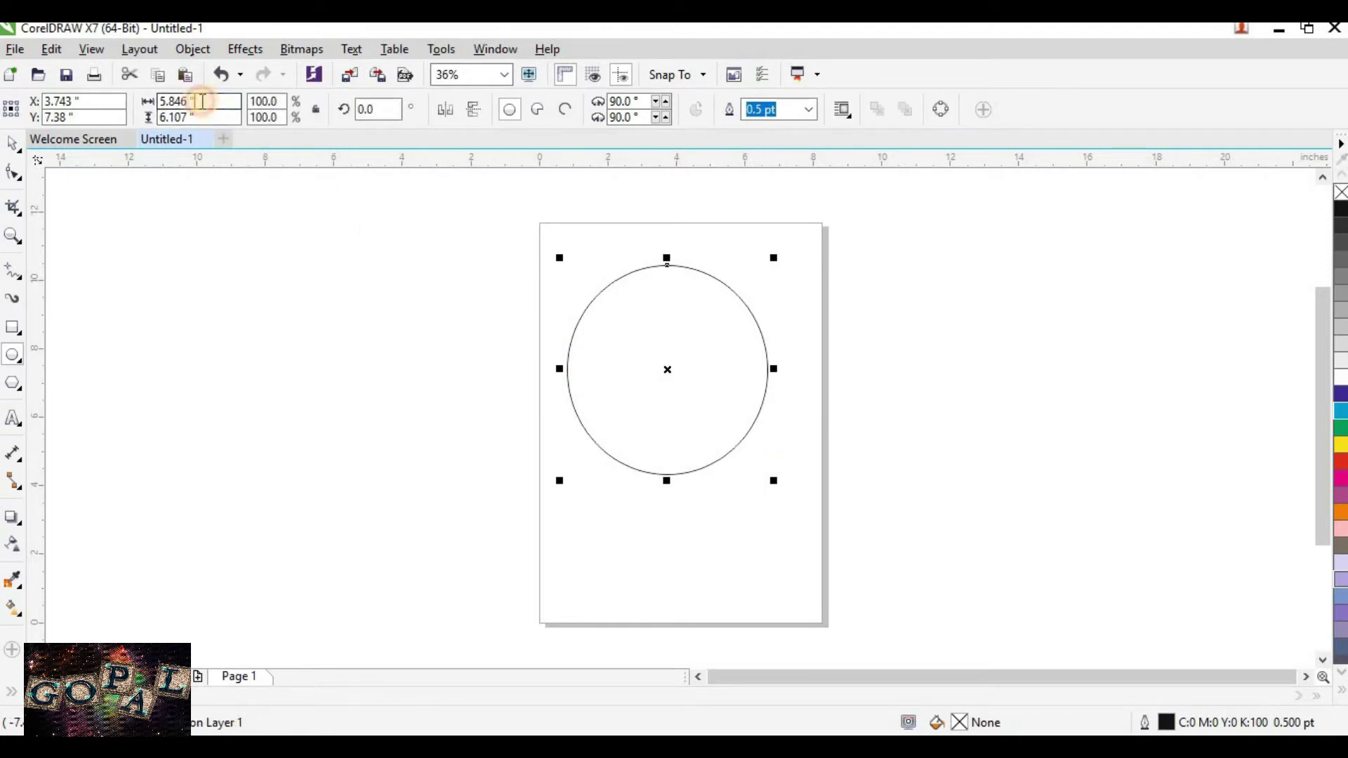
Set the ellipse's width and height to 5 inches each
double_click(174, 103)
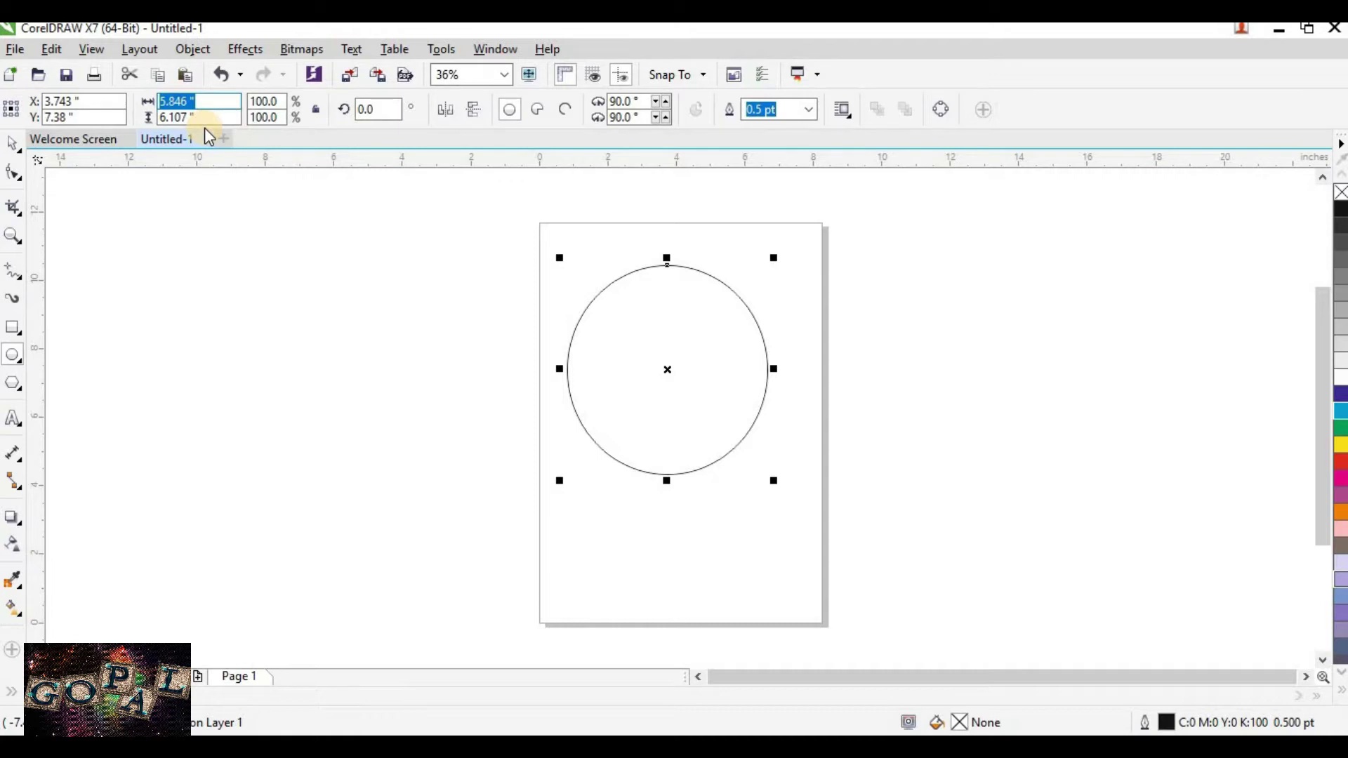
text(5)
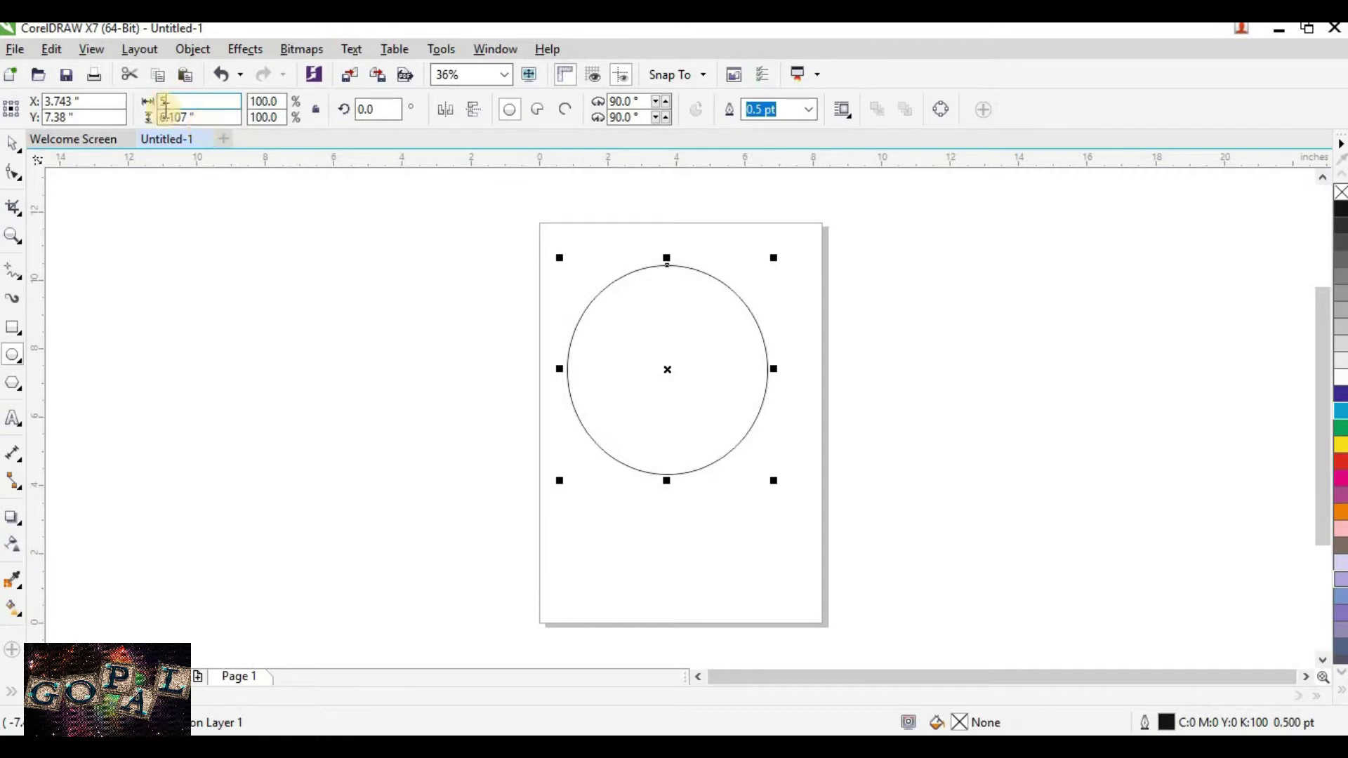
key(Tab)
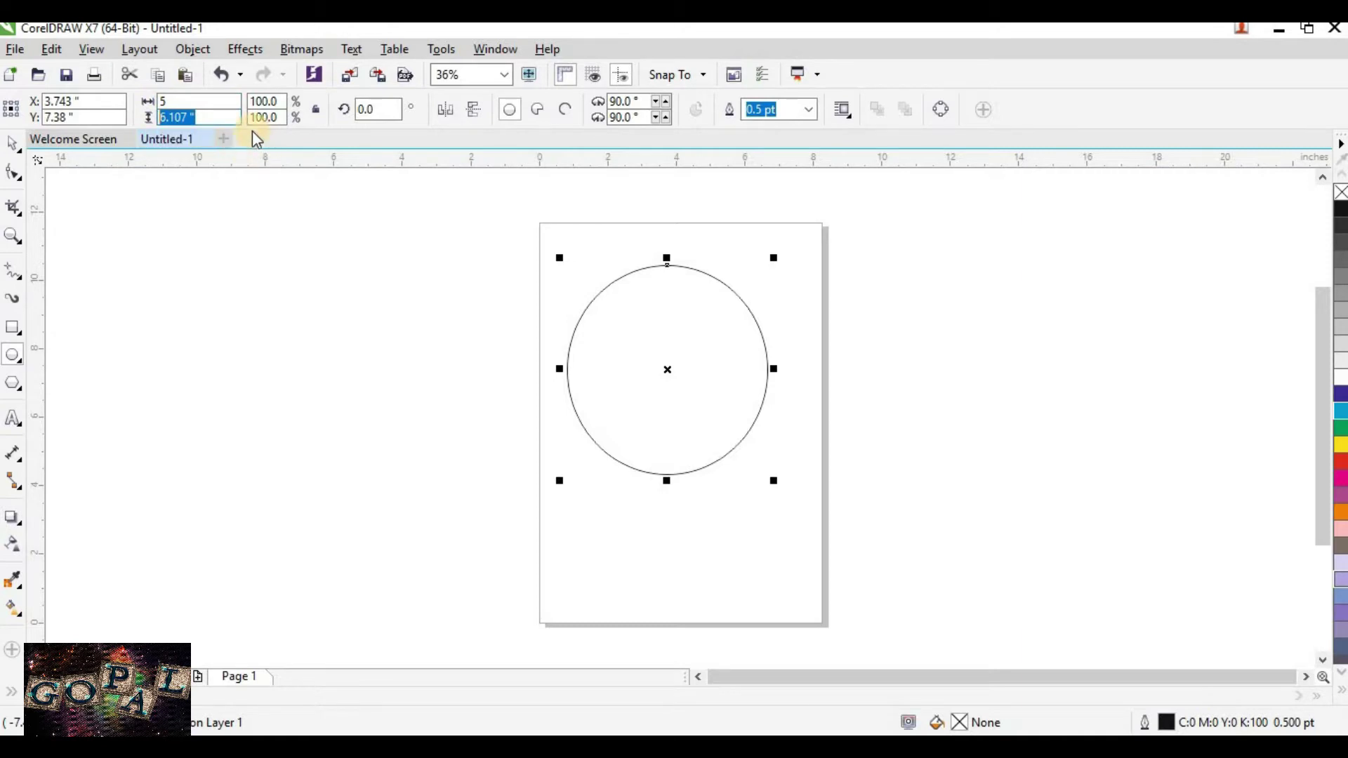
text(5)
key(Return)
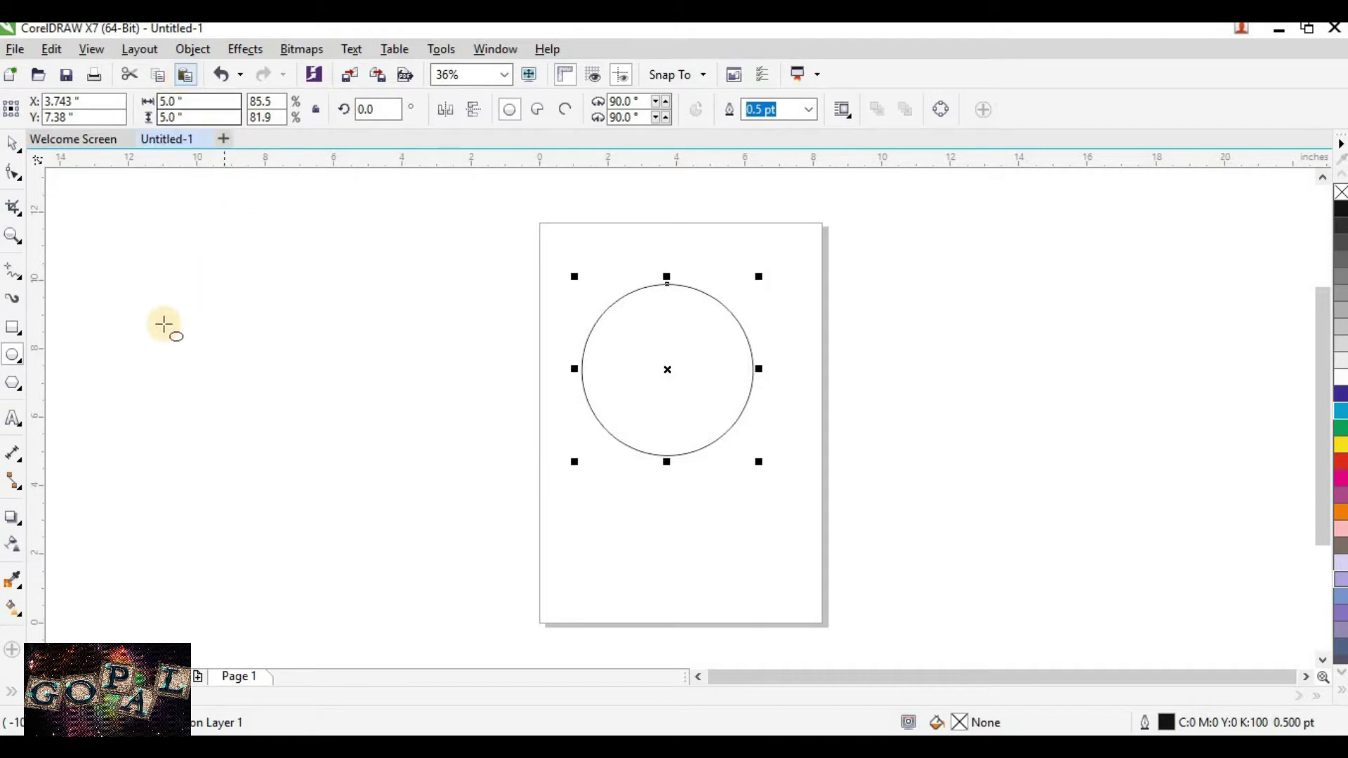
Draw a rectangle about 2.46 by 5.56 inches covering the left half of the circle
click(12, 336)
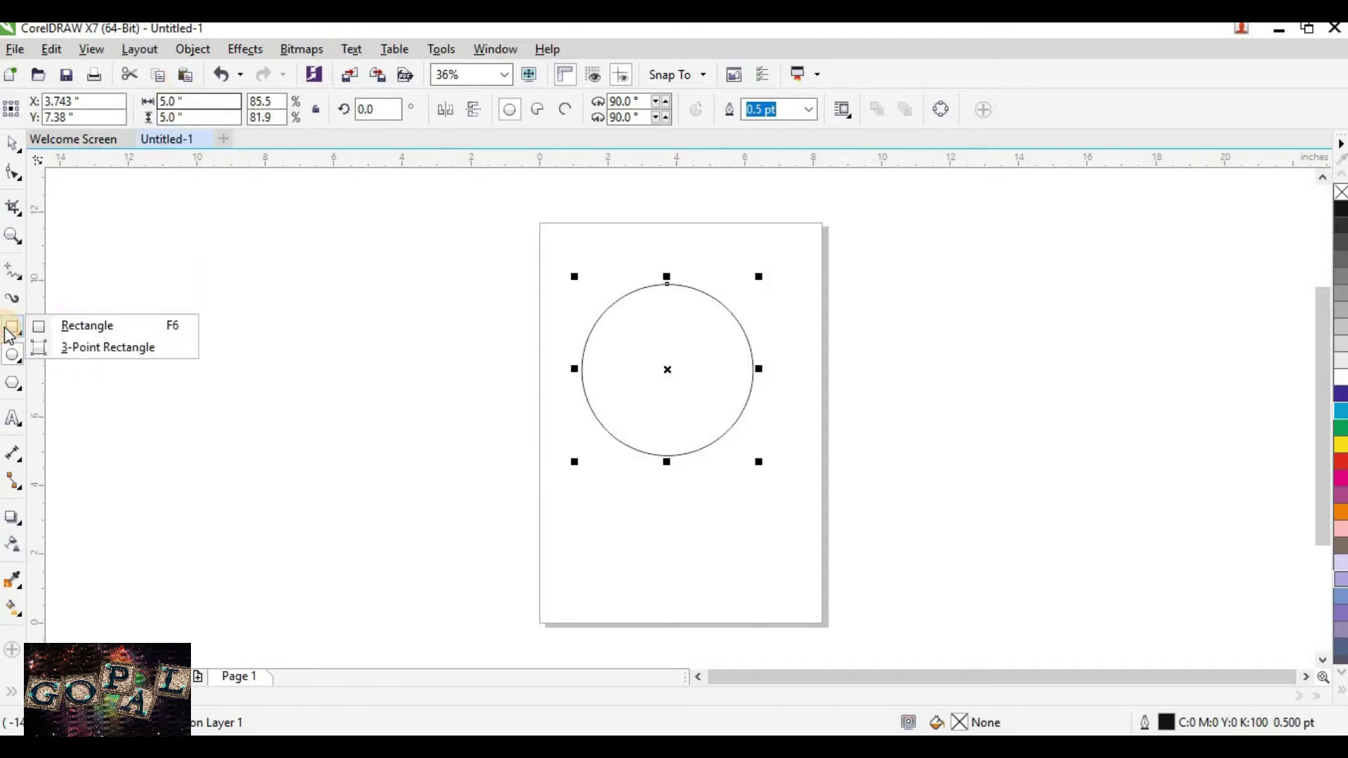
click(112, 327)
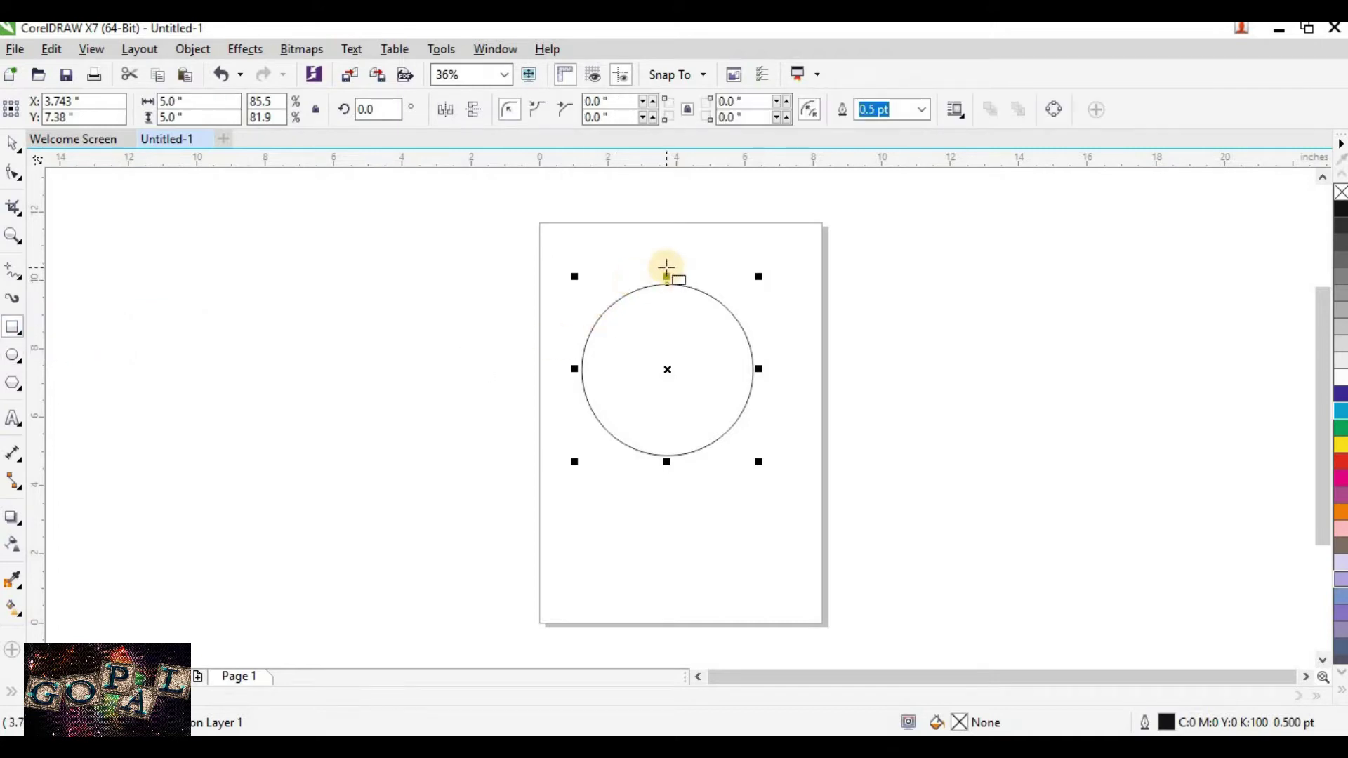
drag(667, 268, 582, 459)
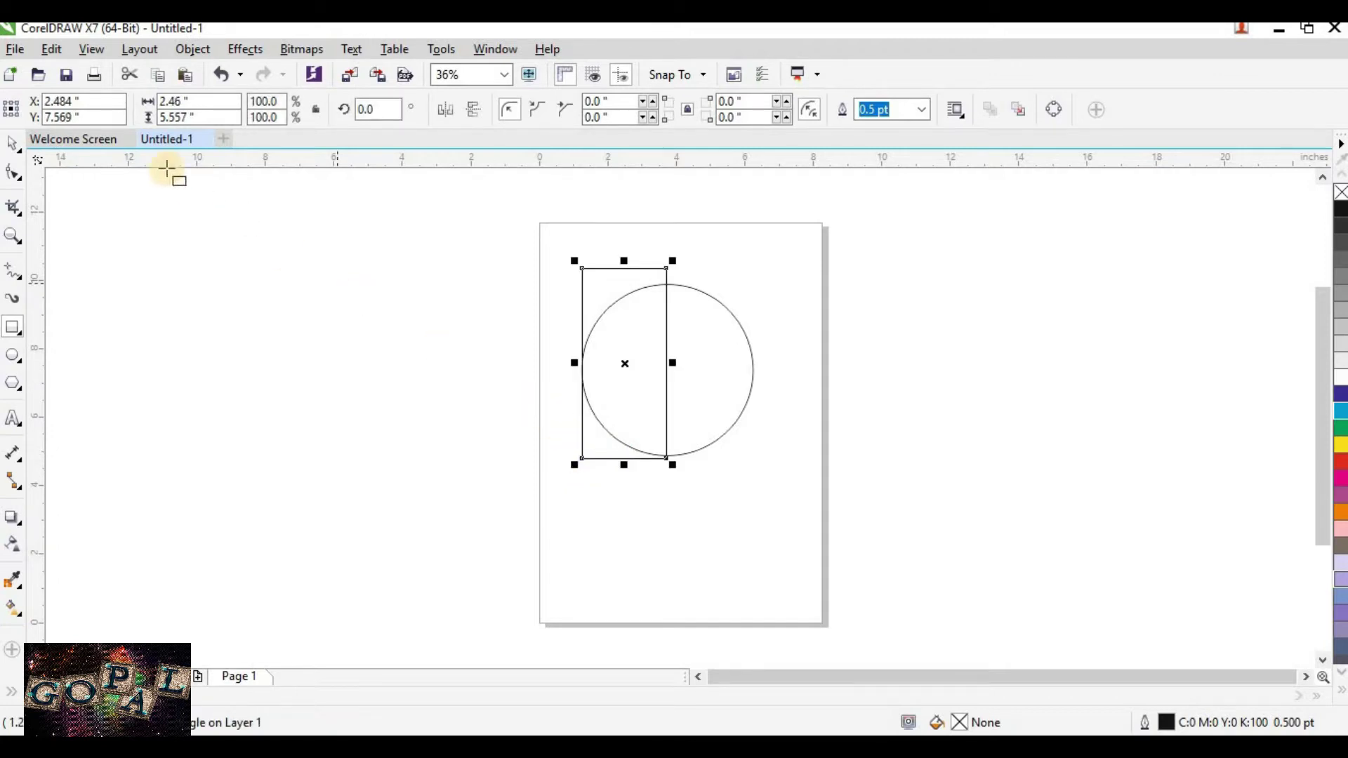
Set the rectangle's size to 2.5 inches wide and 6 inches high
click(172, 101)
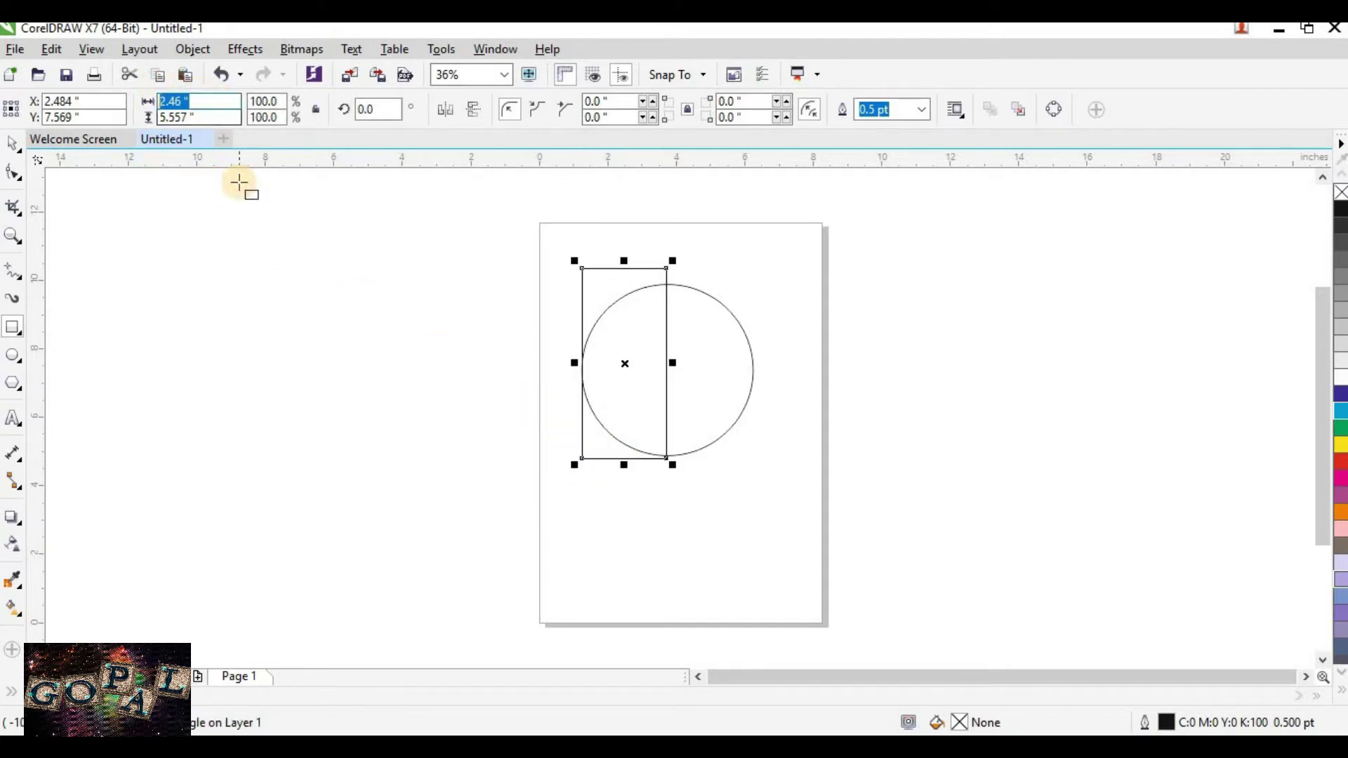
text(2)
click(172, 117)
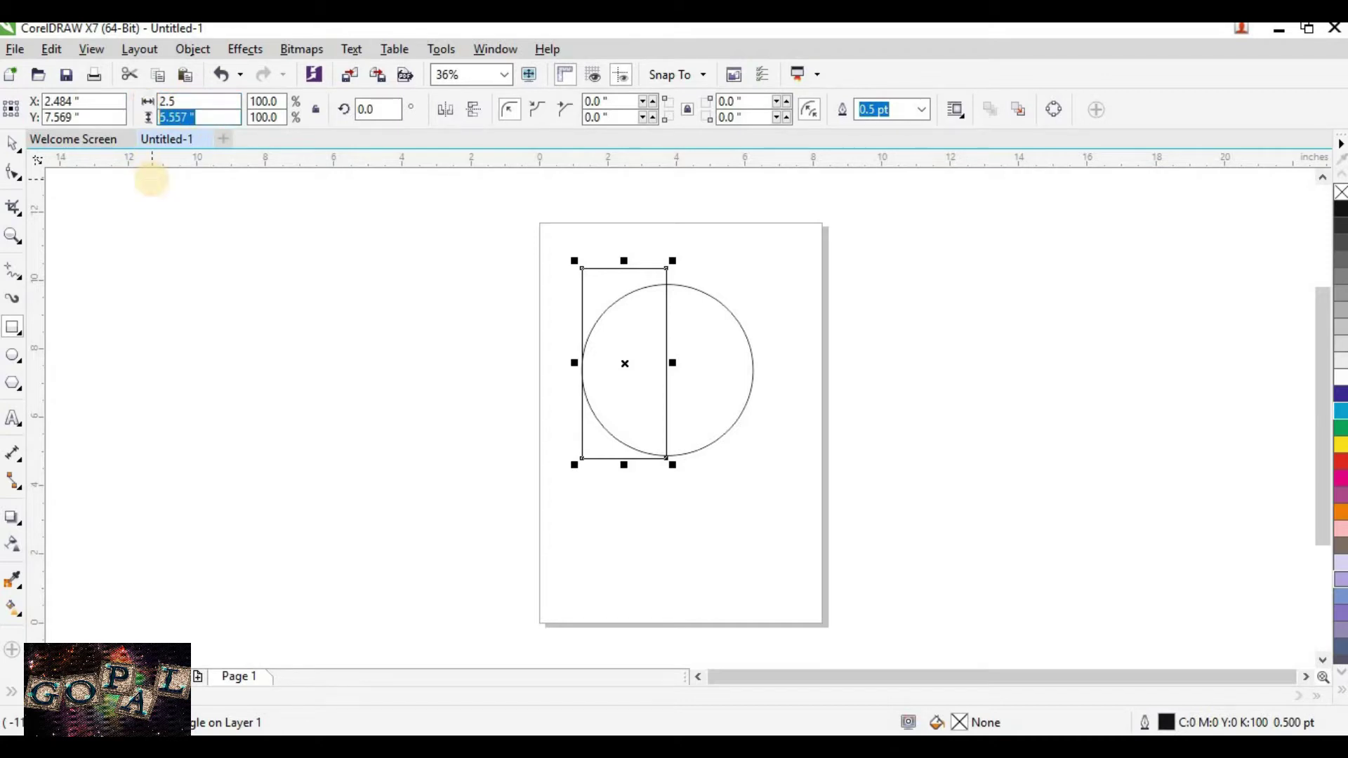
text(6)
key(Return)
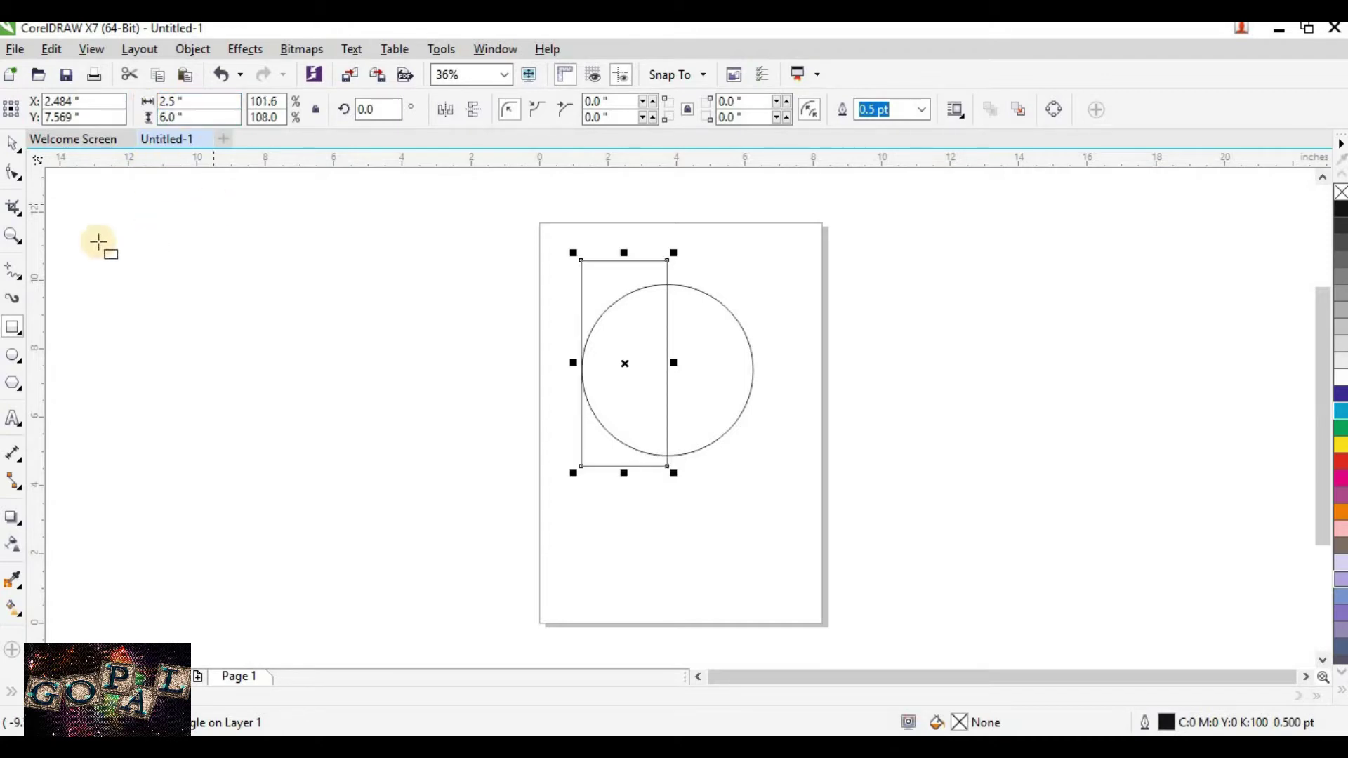
Select both the circle and the rectangle and align their left edges
click(16, 150)
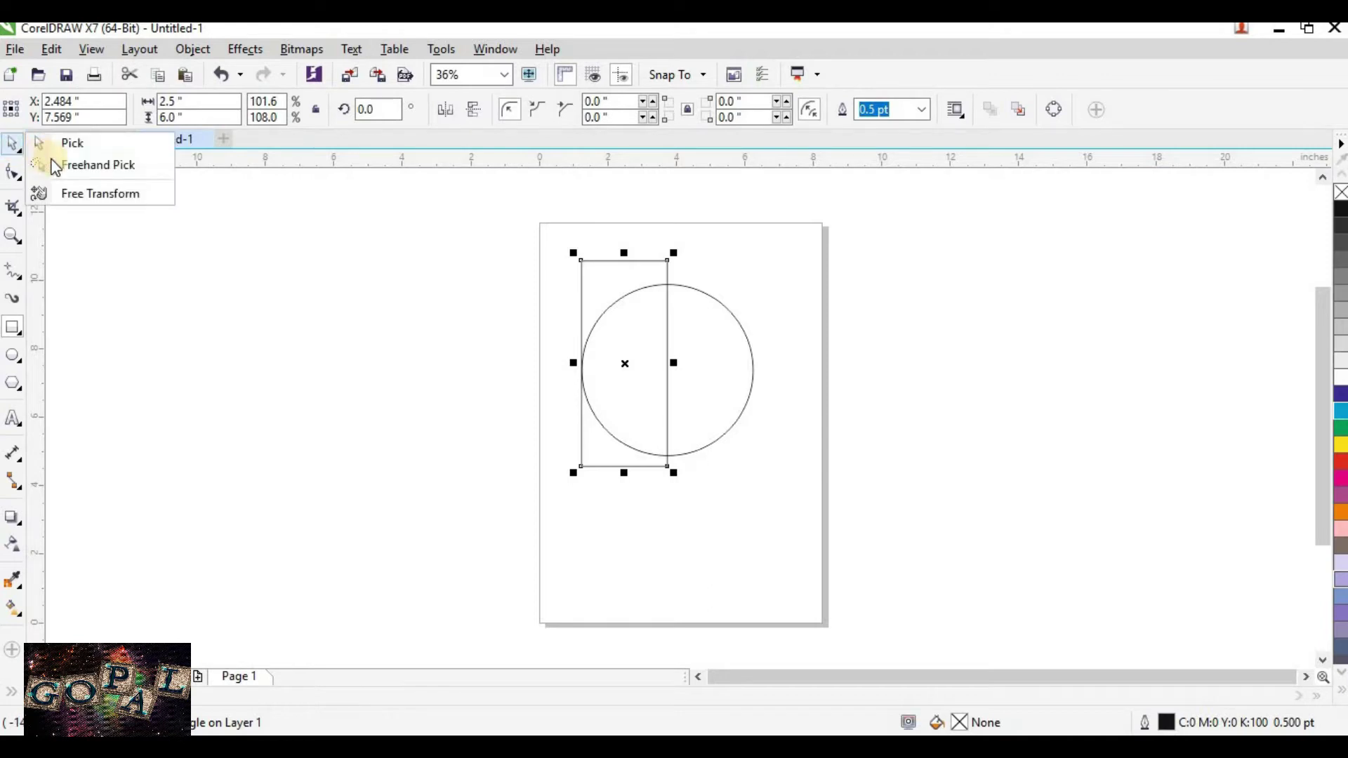
click(94, 145)
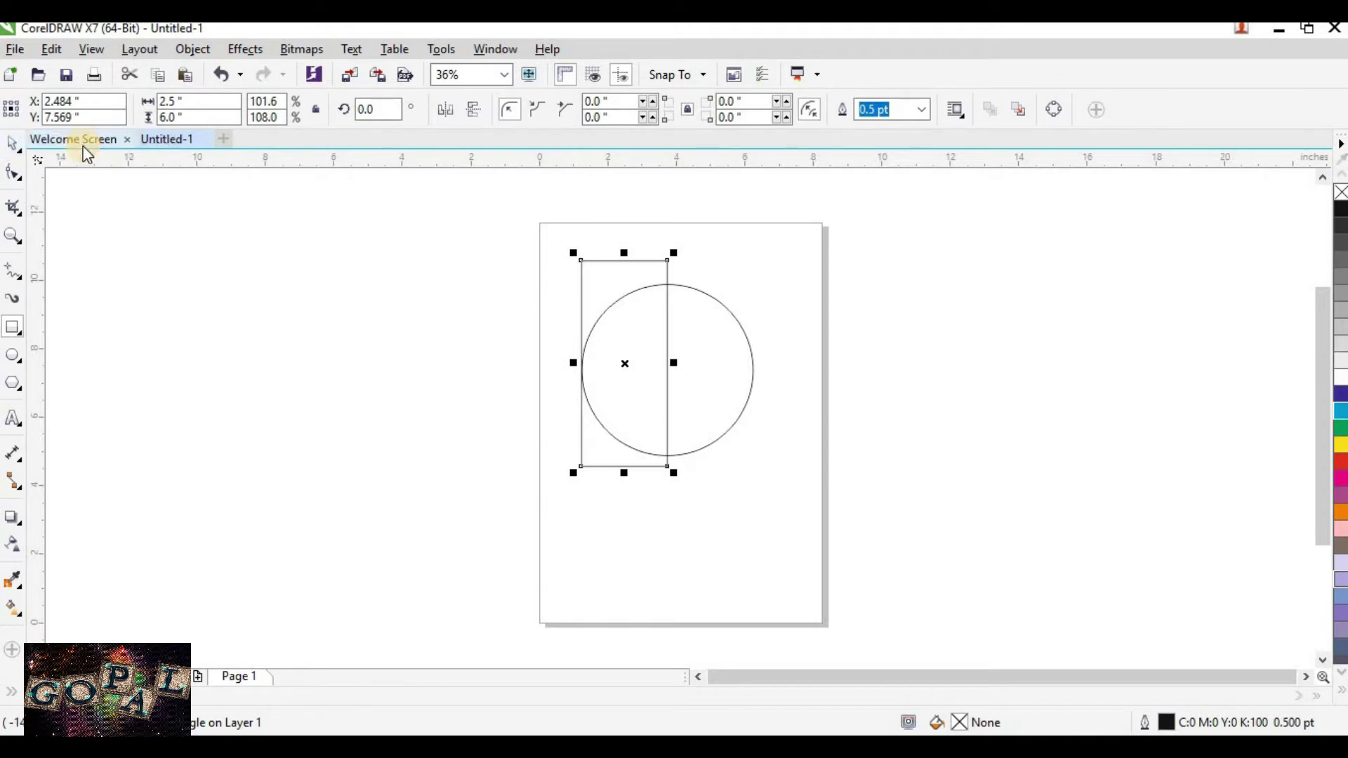
drag(550, 236, 768, 519)
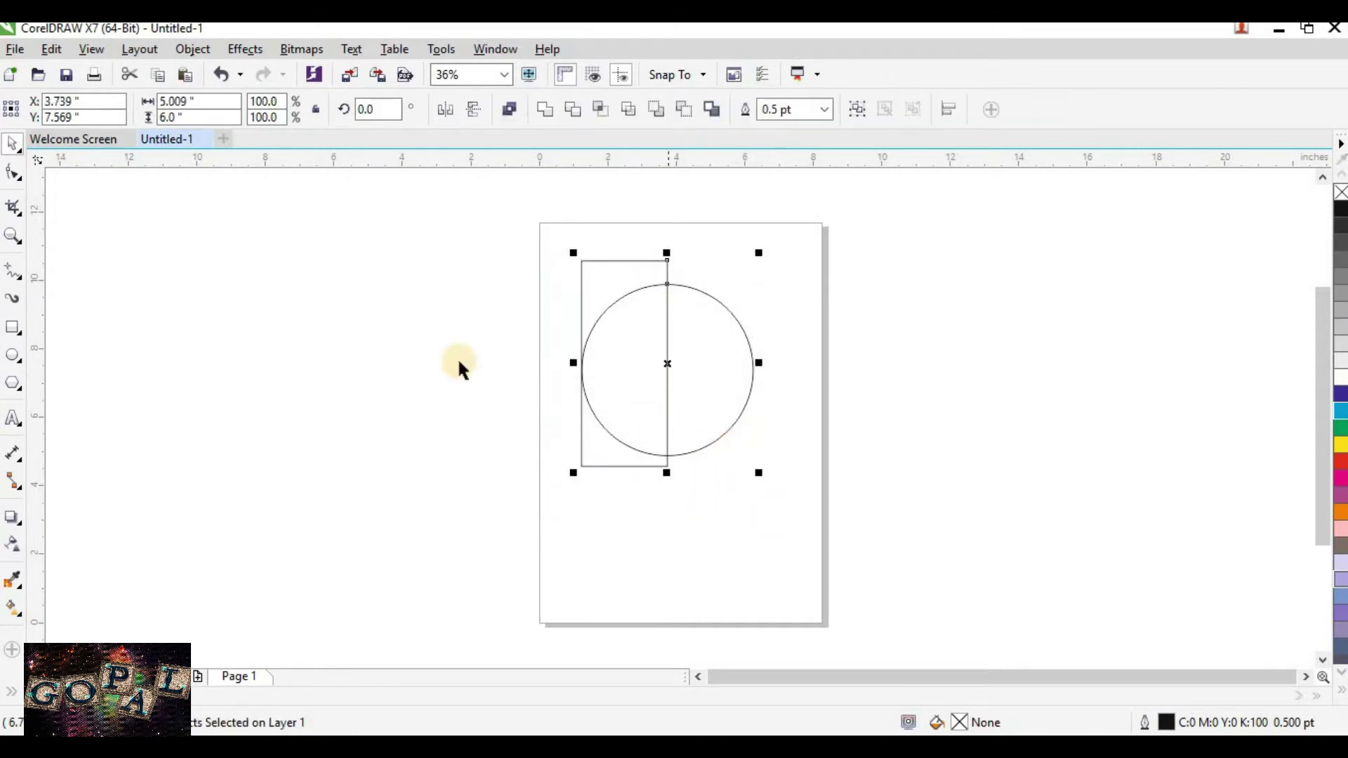
click(184, 54)
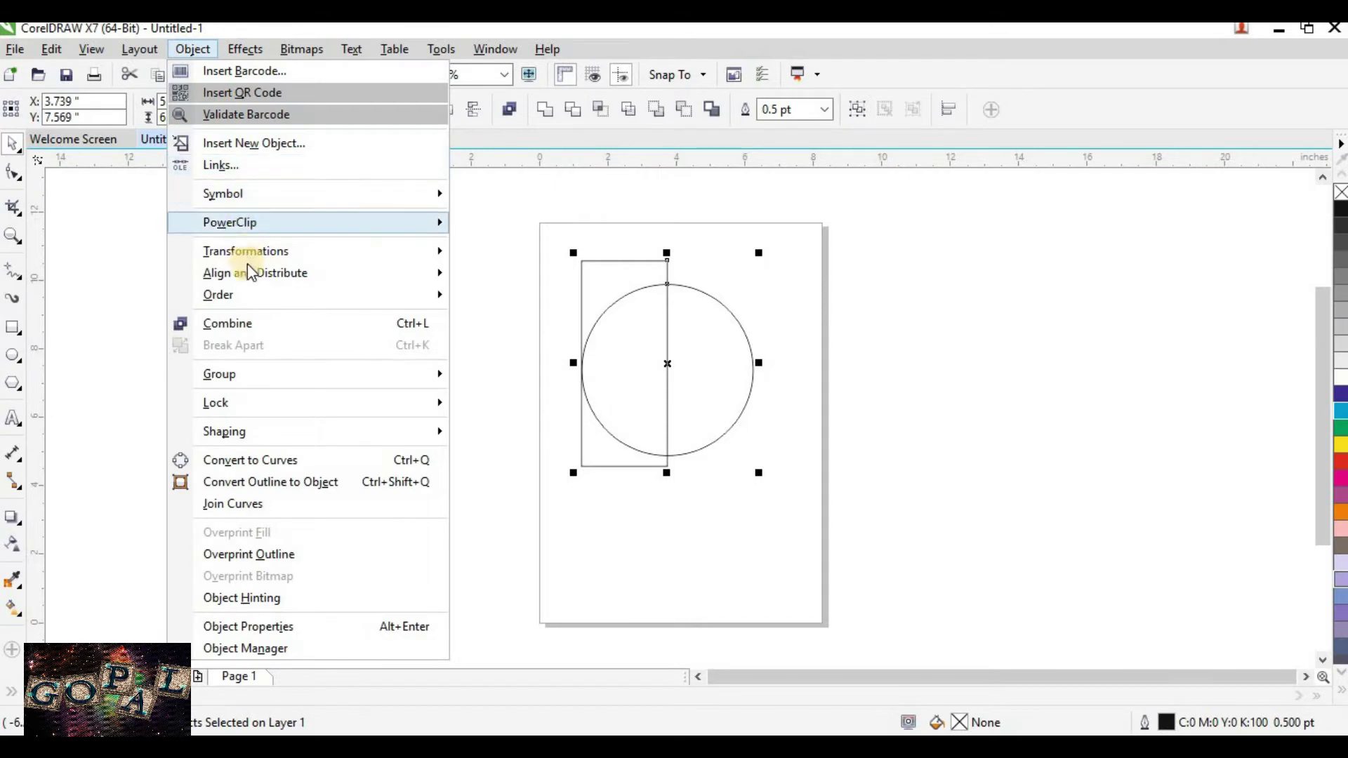
mouse_move(444, 261)
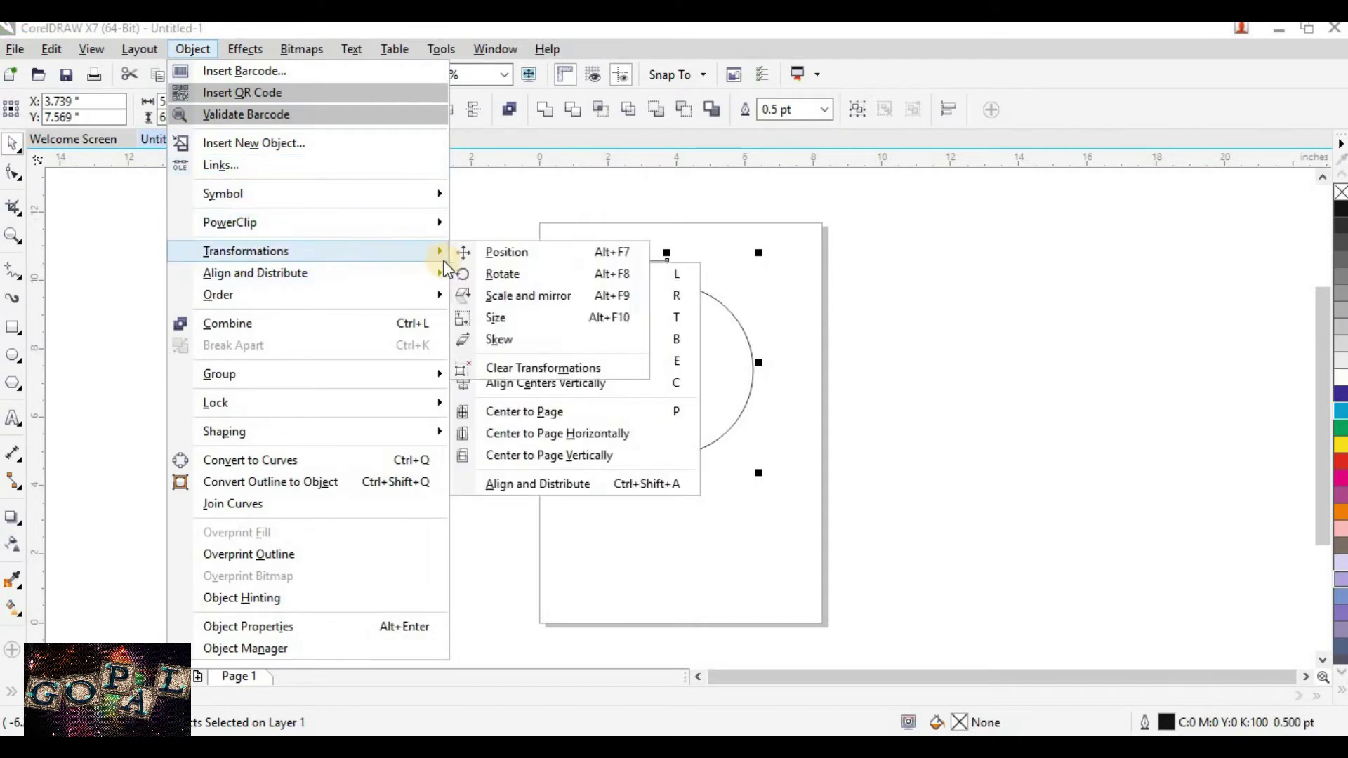
mouse_move(394, 274)
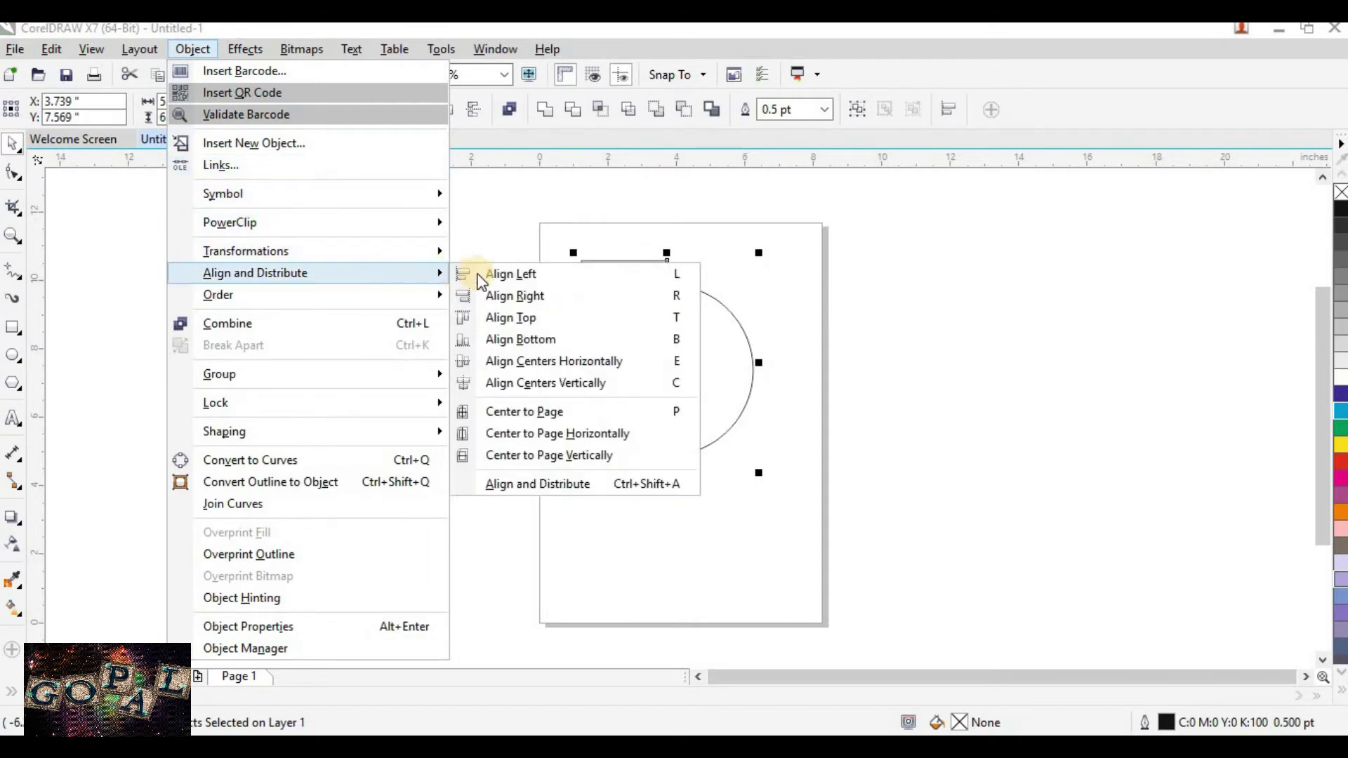
click(529, 273)
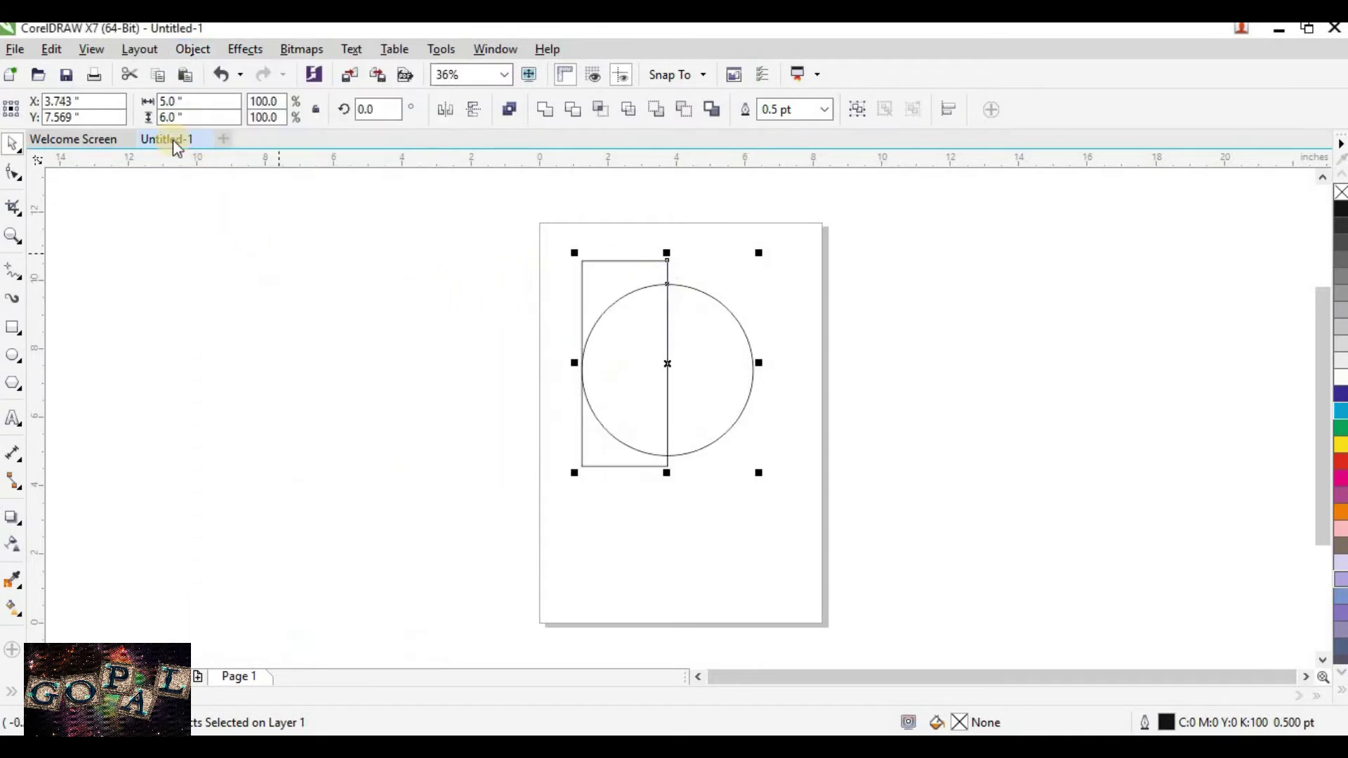
Align the centers of the circle and rectangle horizontally so they share the same vertical position
click(145, 47)
mouse_move(180, 48)
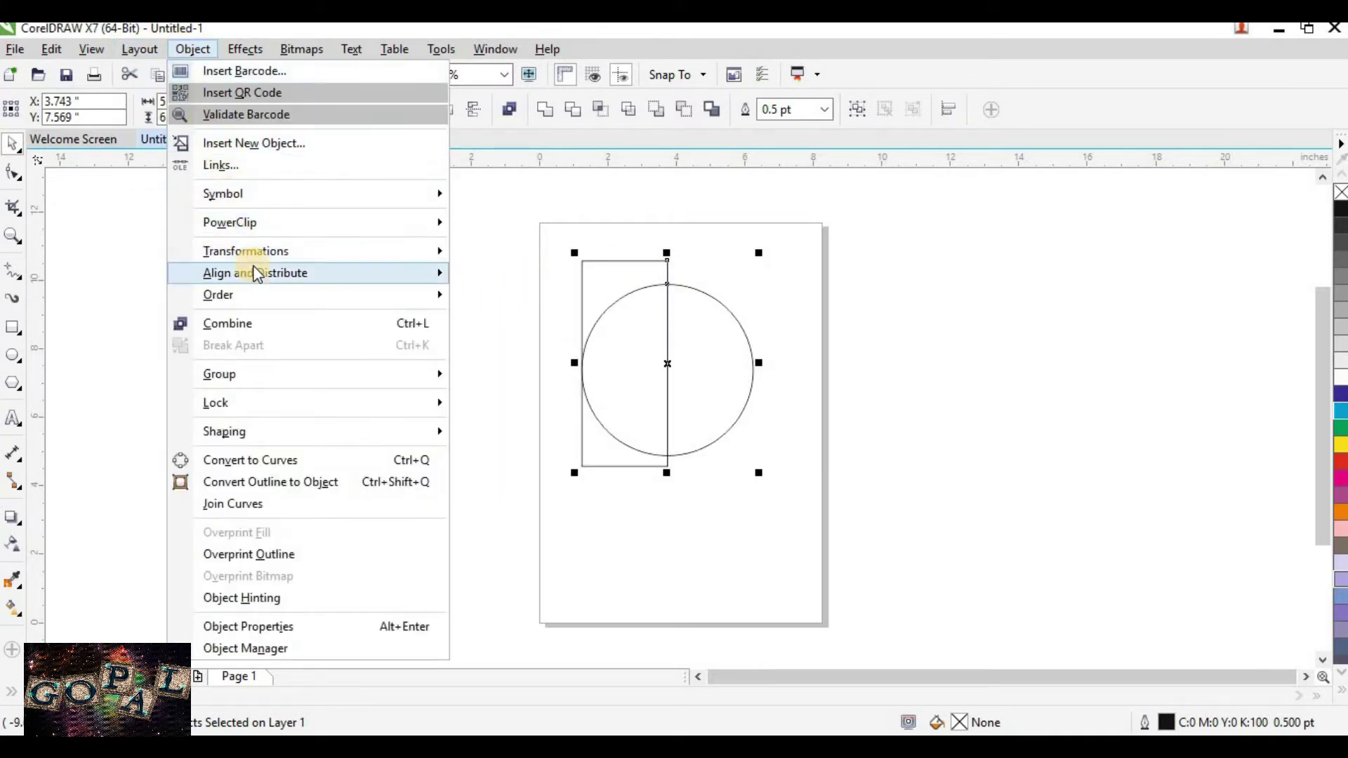
mouse_move(255, 273)
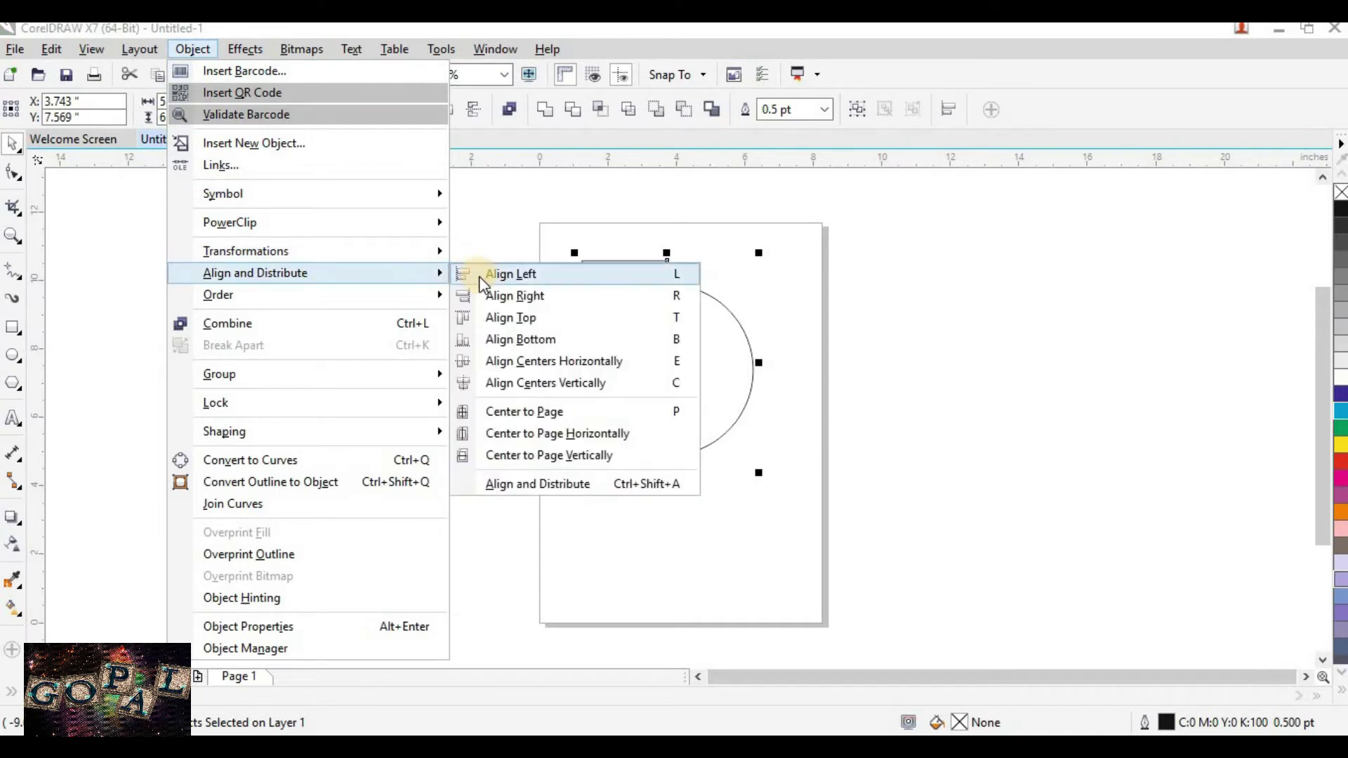
click(539, 361)
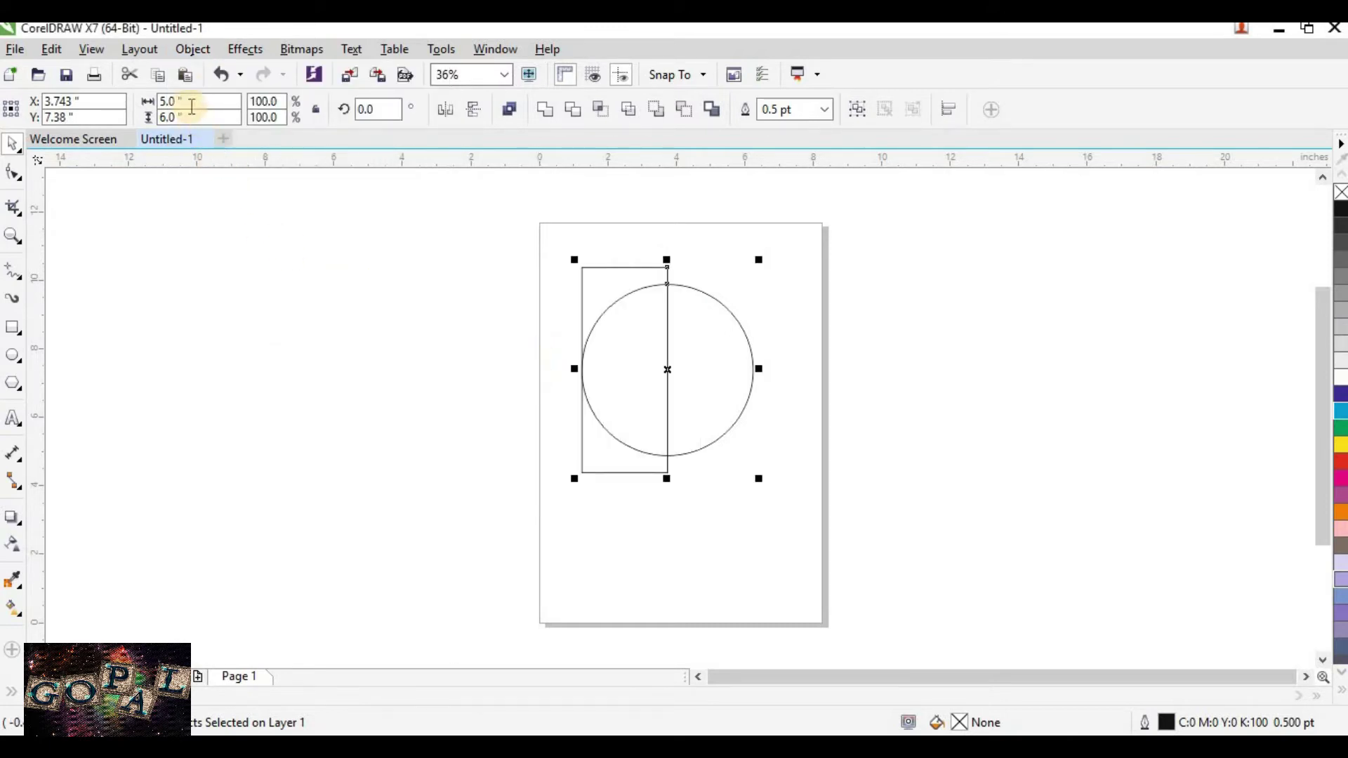
Trim the left half off the circle using the overlapping rectangle
click(200, 49)
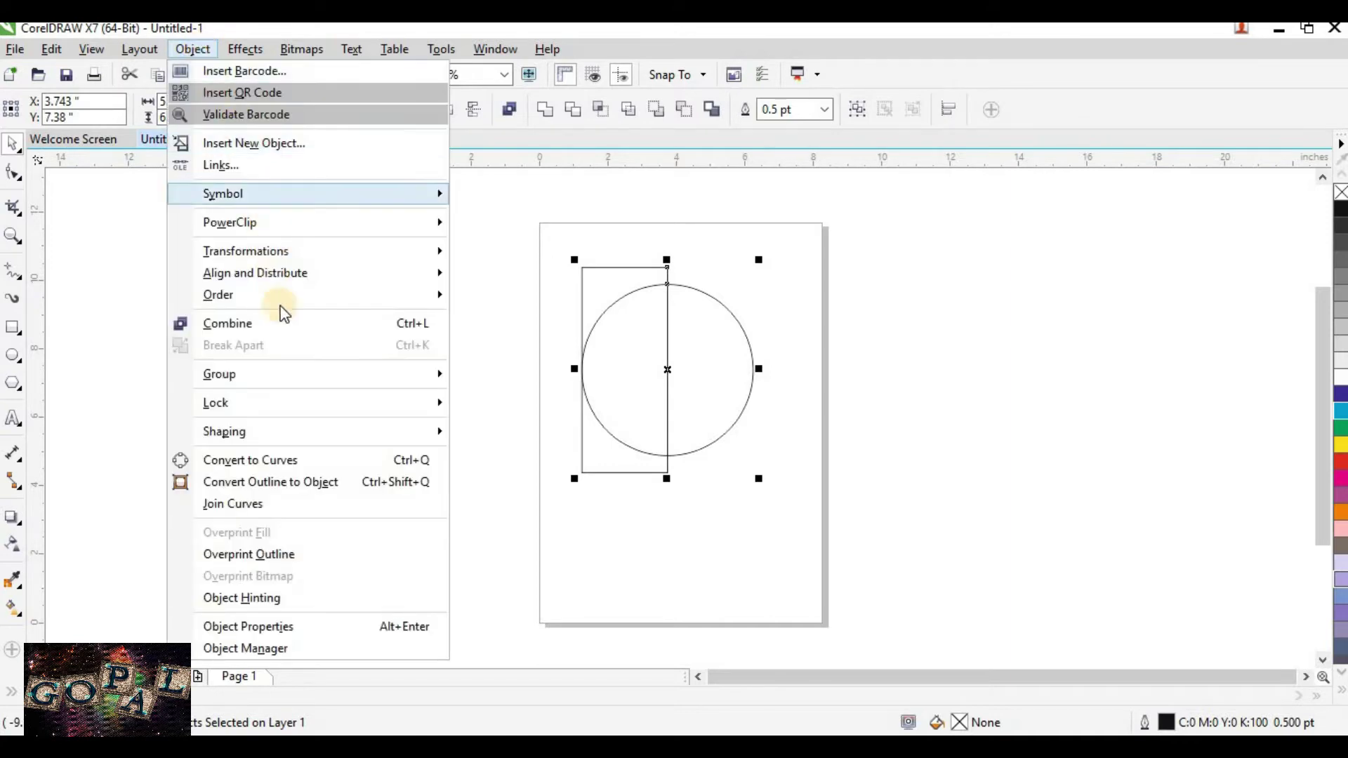
mouse_move(267, 428)
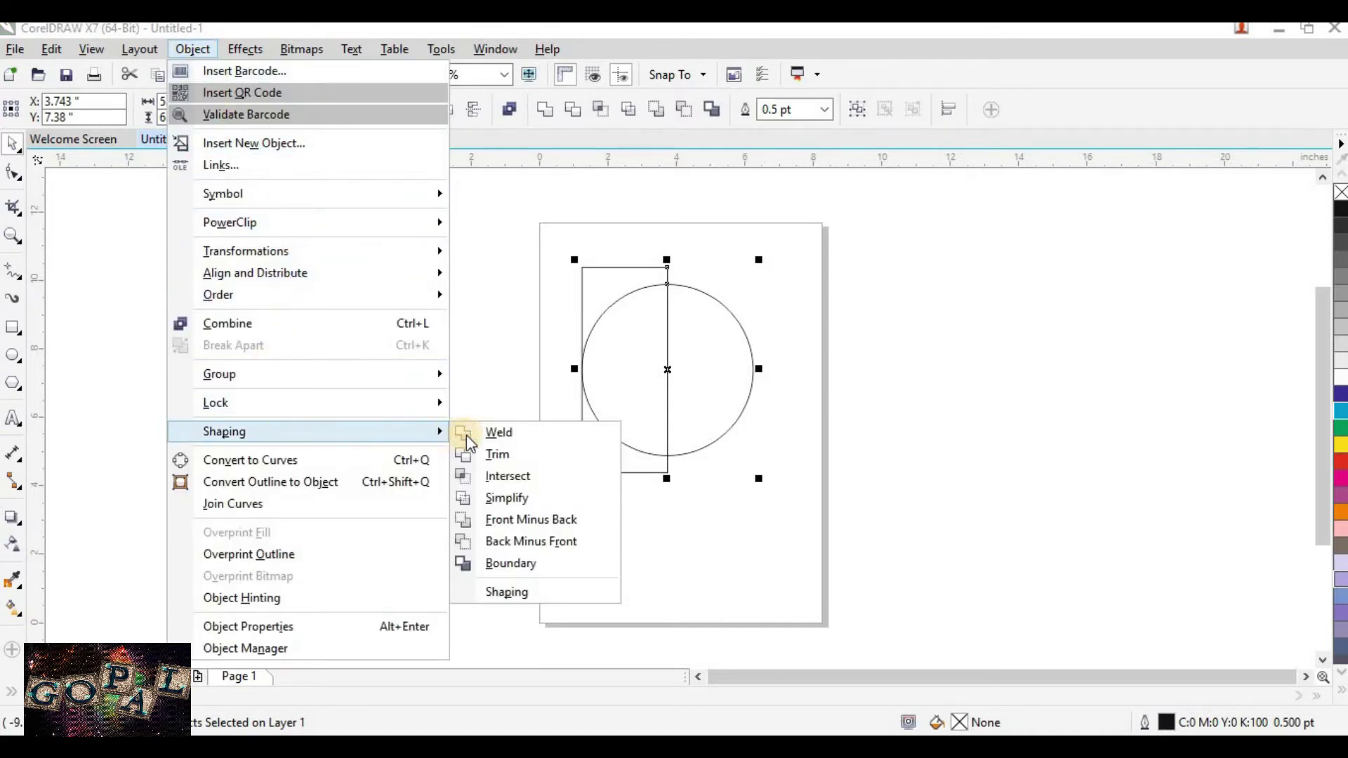
click(537, 453)
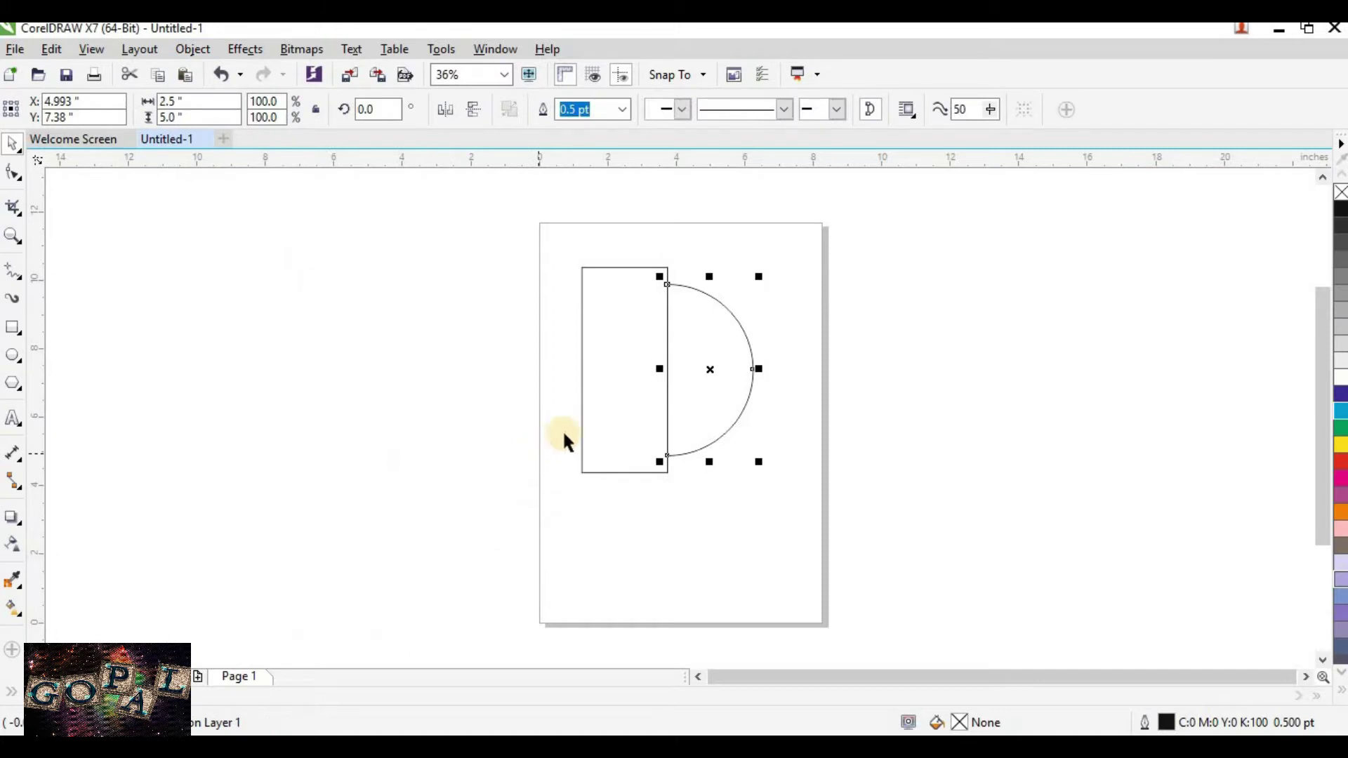
Delete the trimming rectangle and move the remaining half circle up the page to about X 4.82, Y 8.44 inches
click(582, 368)
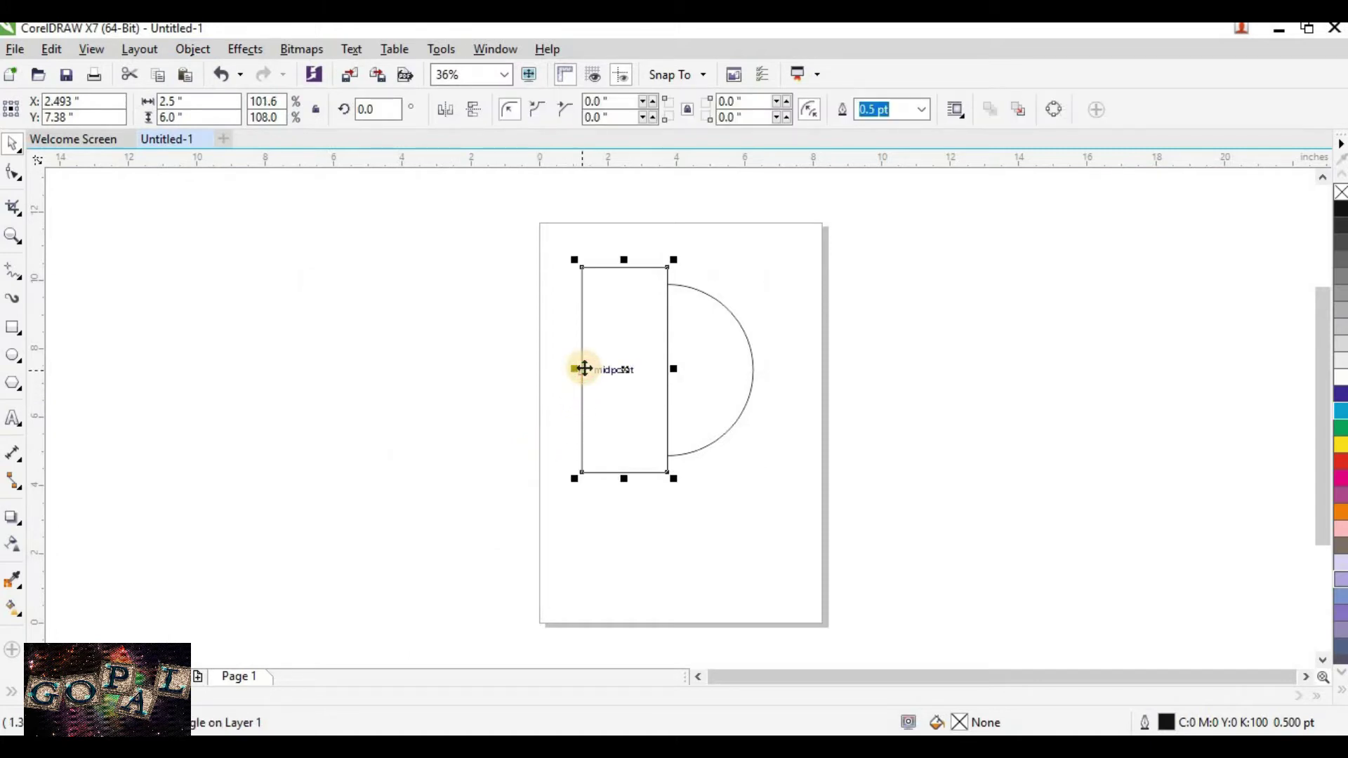
click(53, 51)
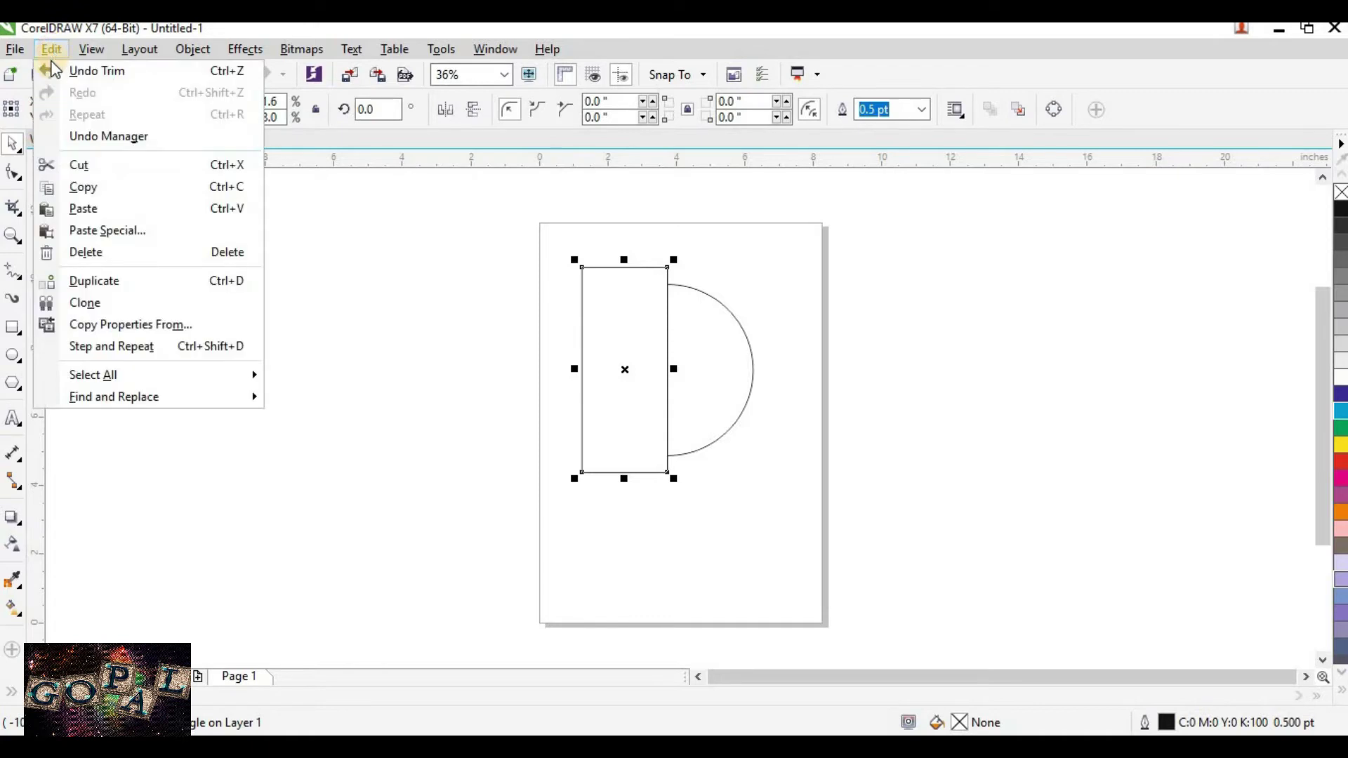
click(112, 249)
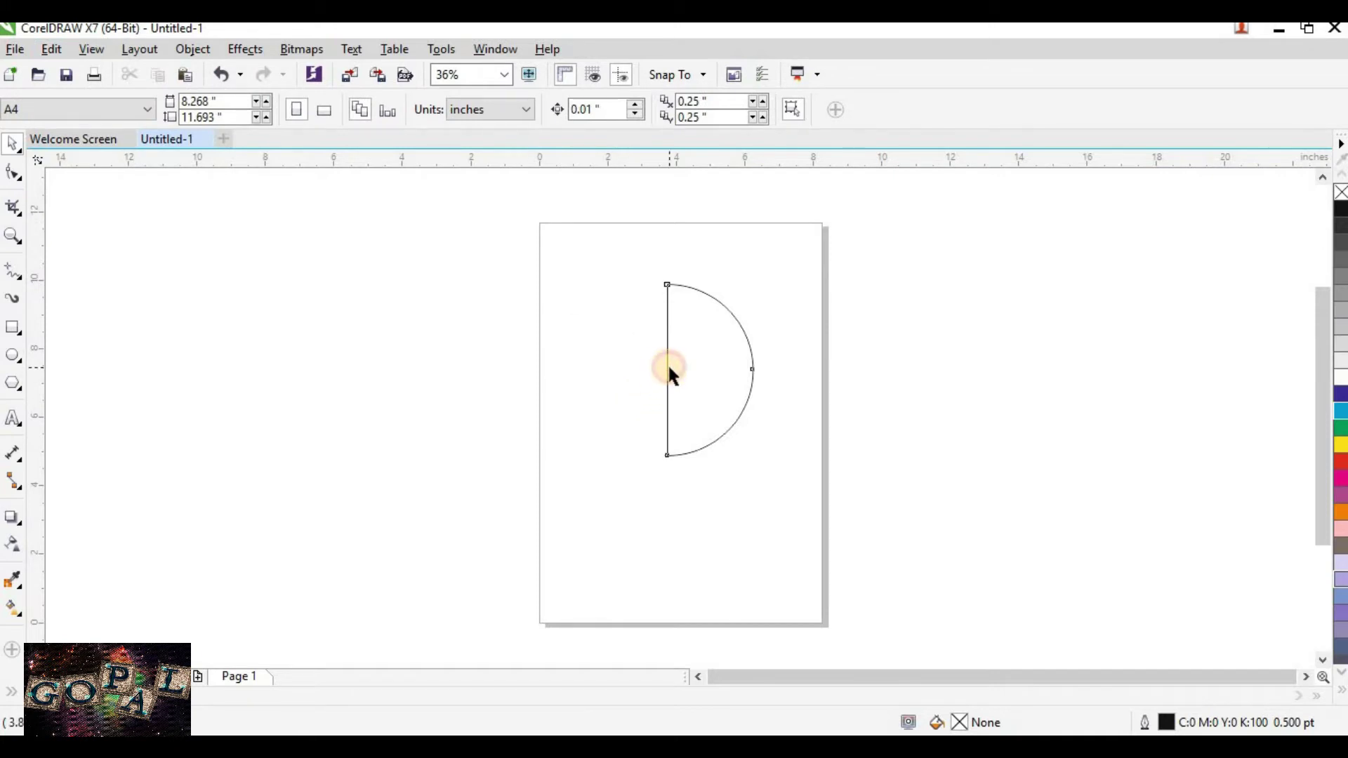
drag(667, 364, 661, 334)
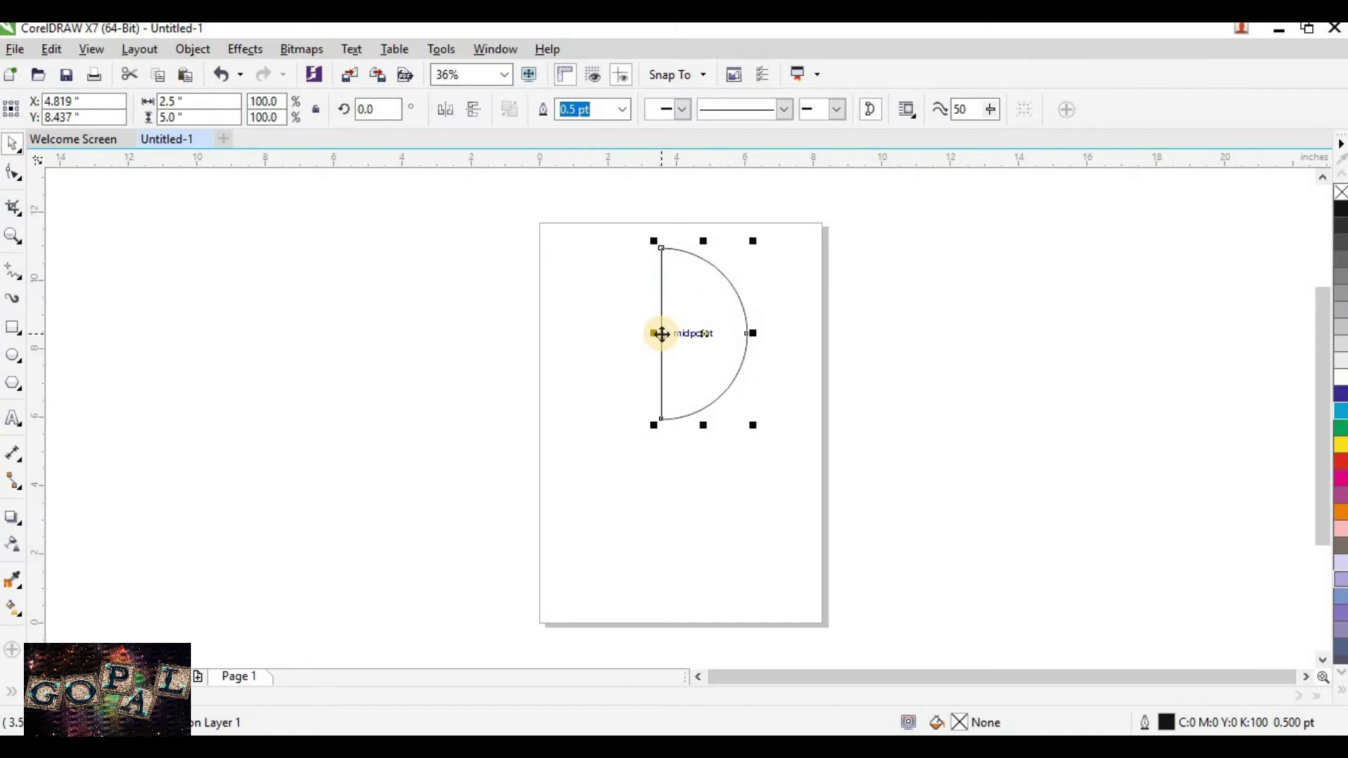
Rotate the half circle 90° about its lower-left corner with 3 copies to form a four-blade pinwheel
click(204, 56)
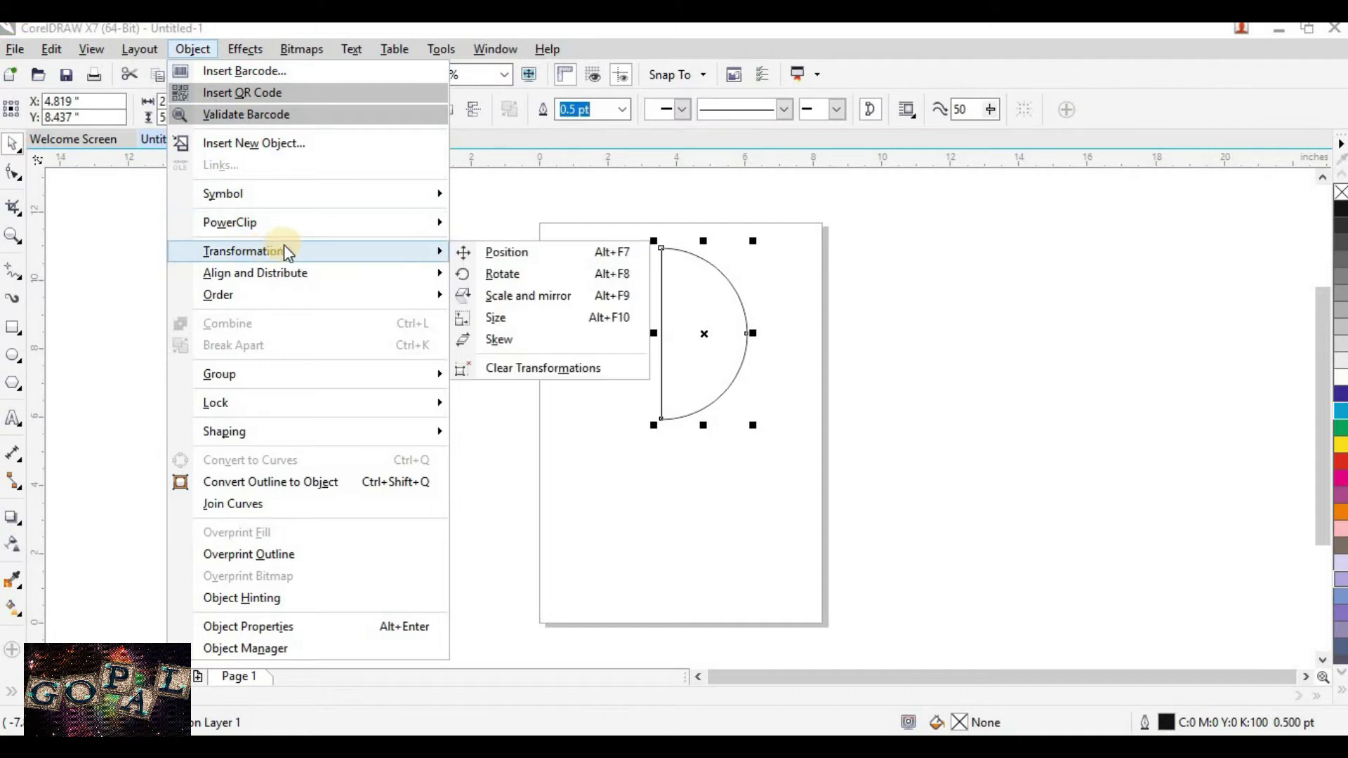
click(523, 273)
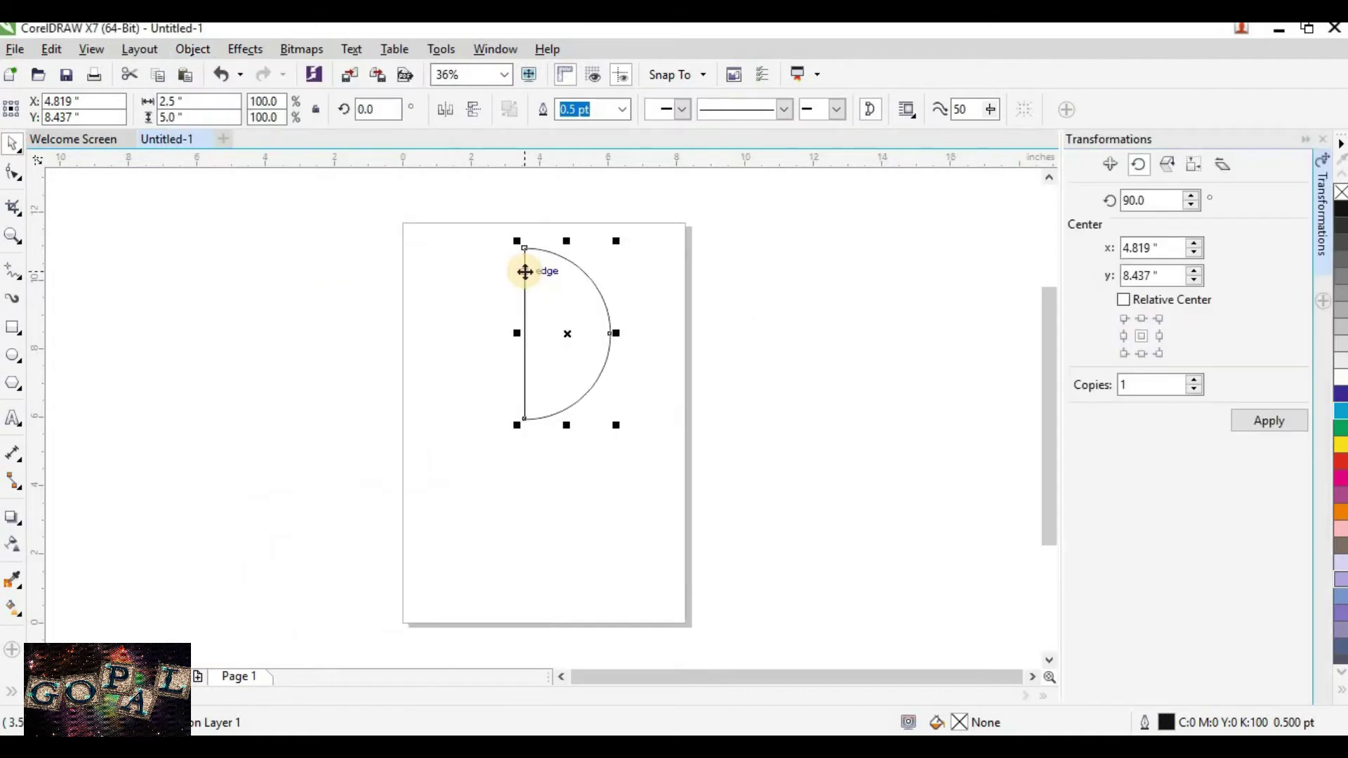
drag(1172, 200, 1110, 199)
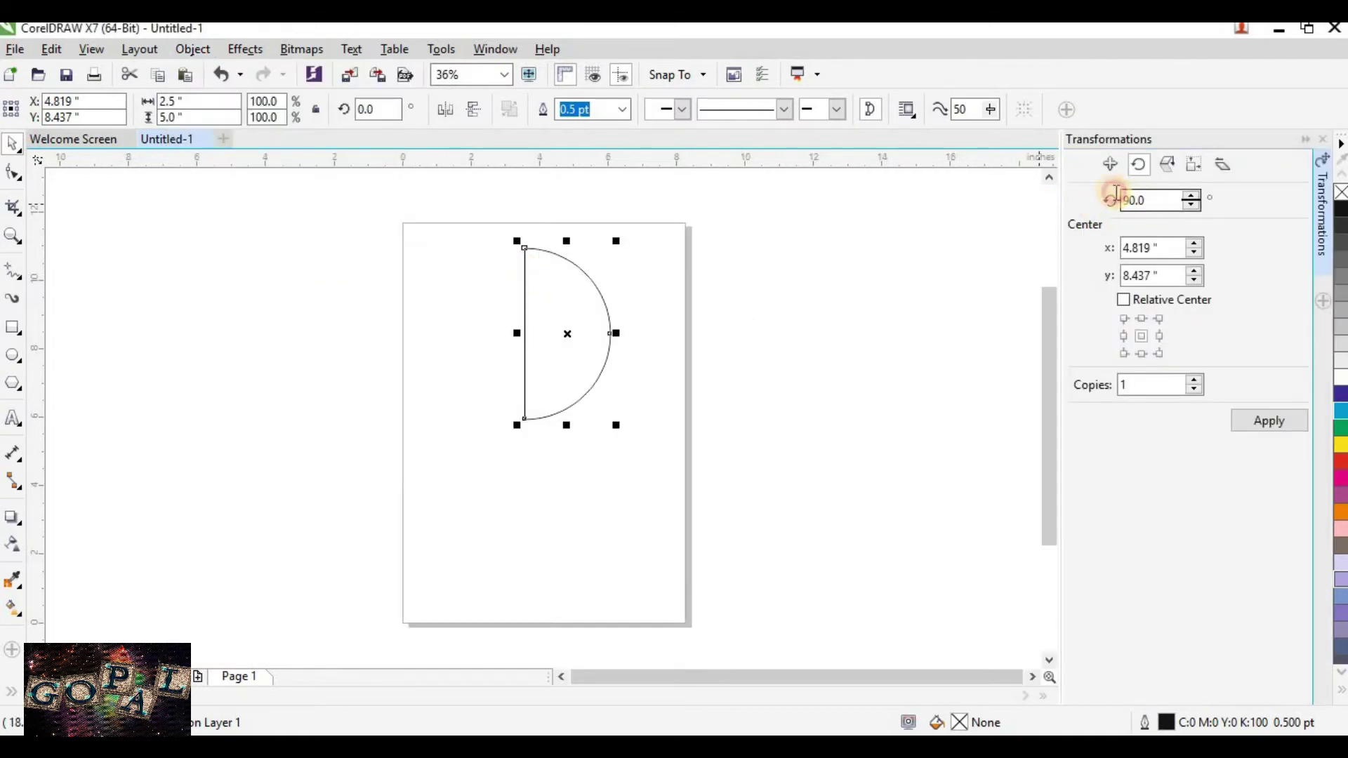
text(9)
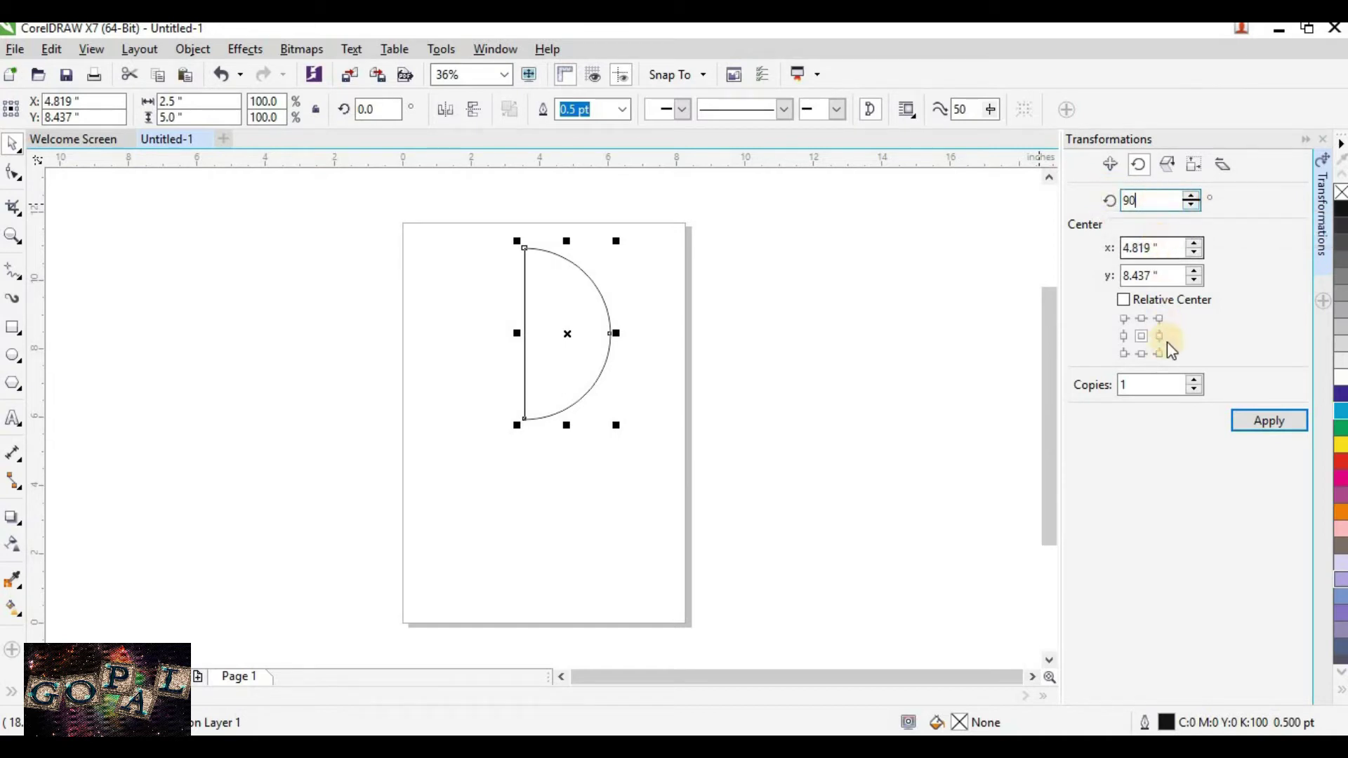
click(1122, 353)
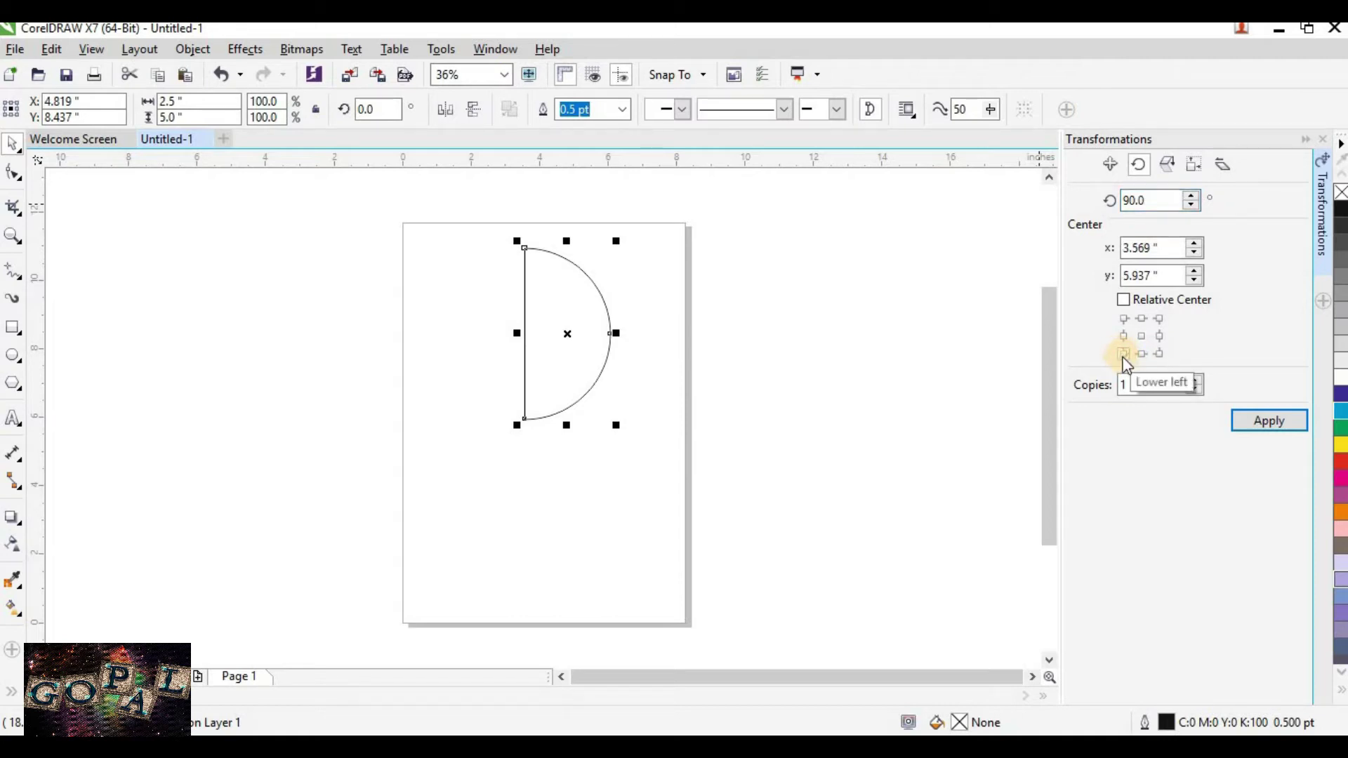
click(1123, 385)
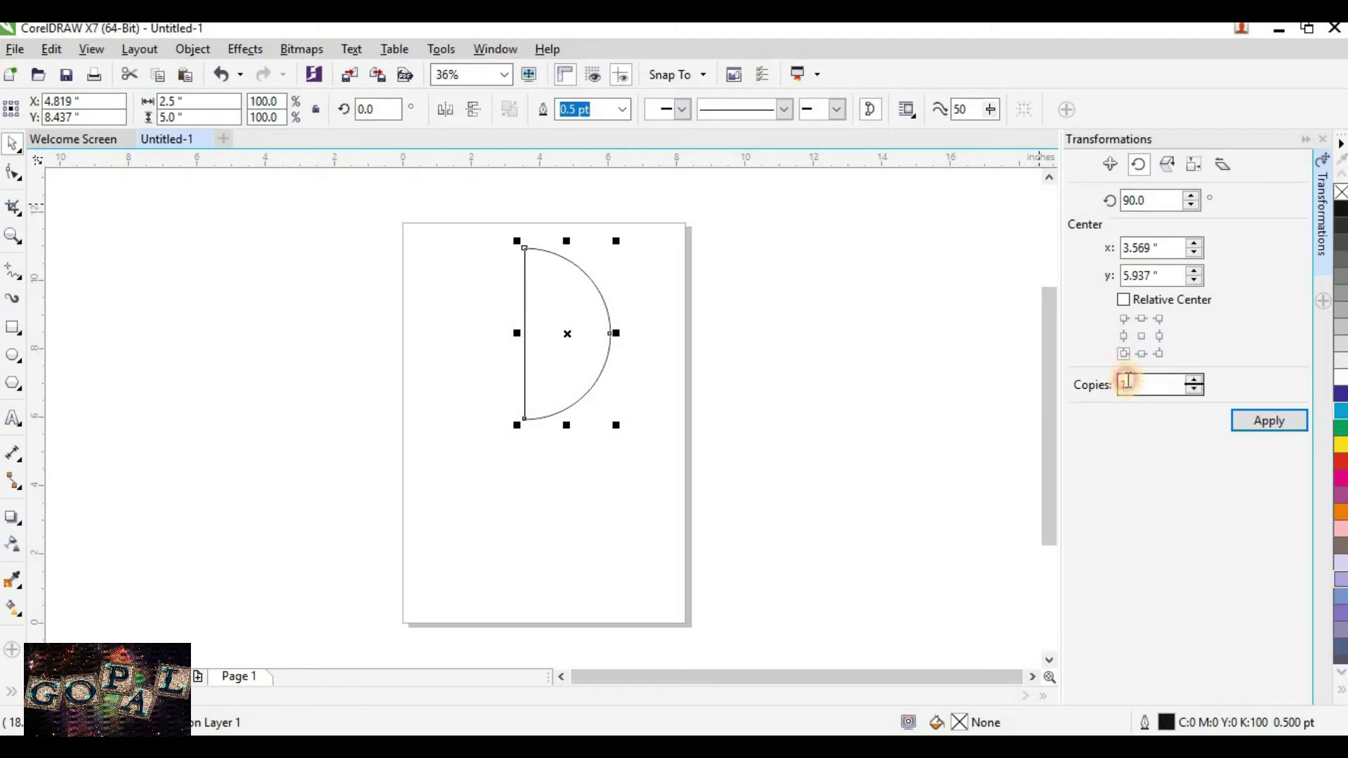
click(1194, 380)
click(1194, 380)
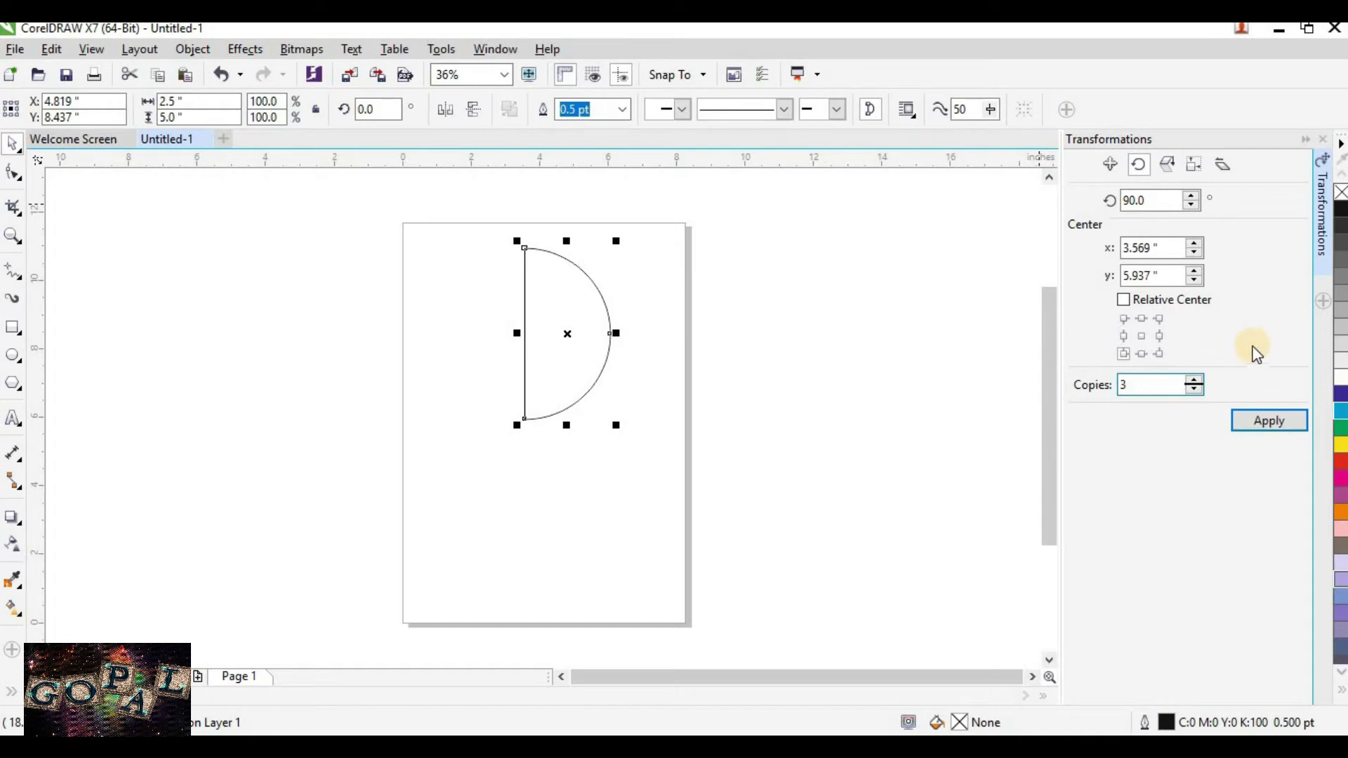
click(1266, 423)
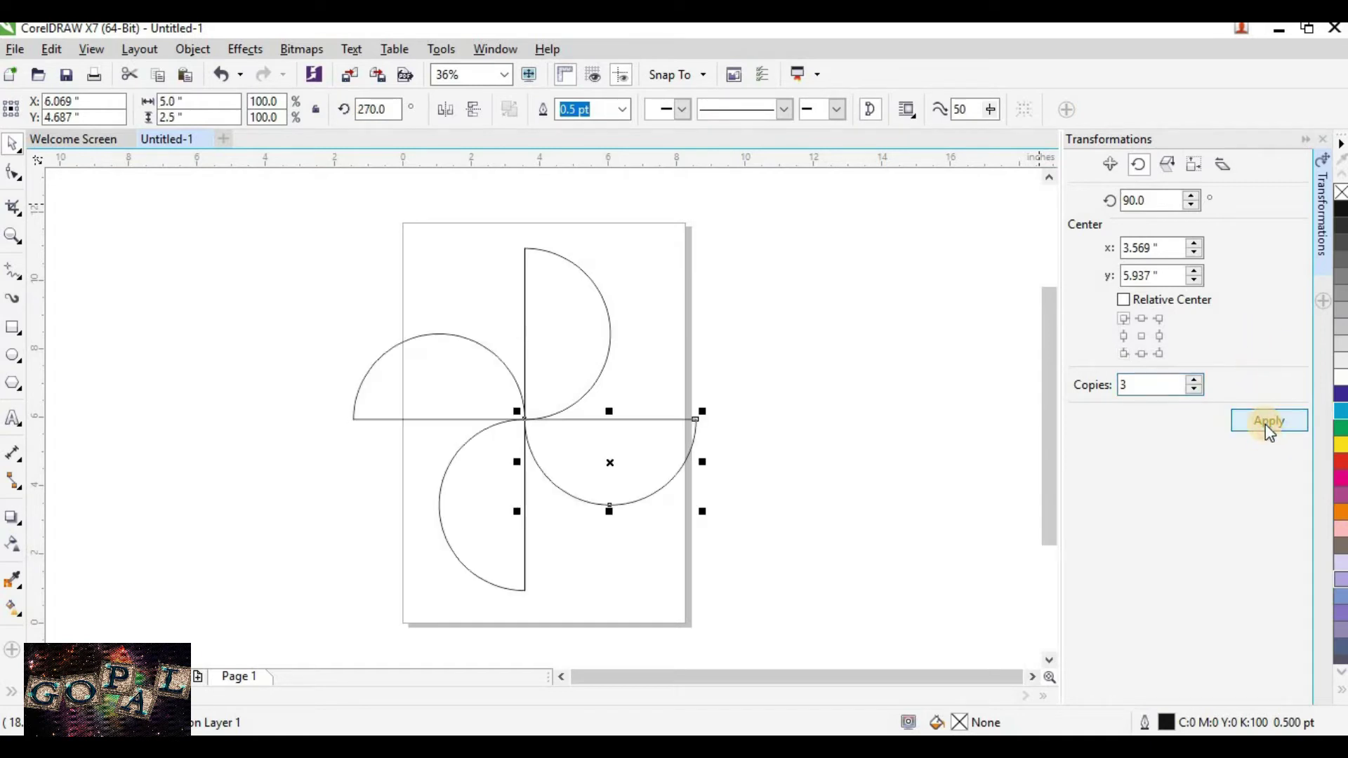
click(858, 383)
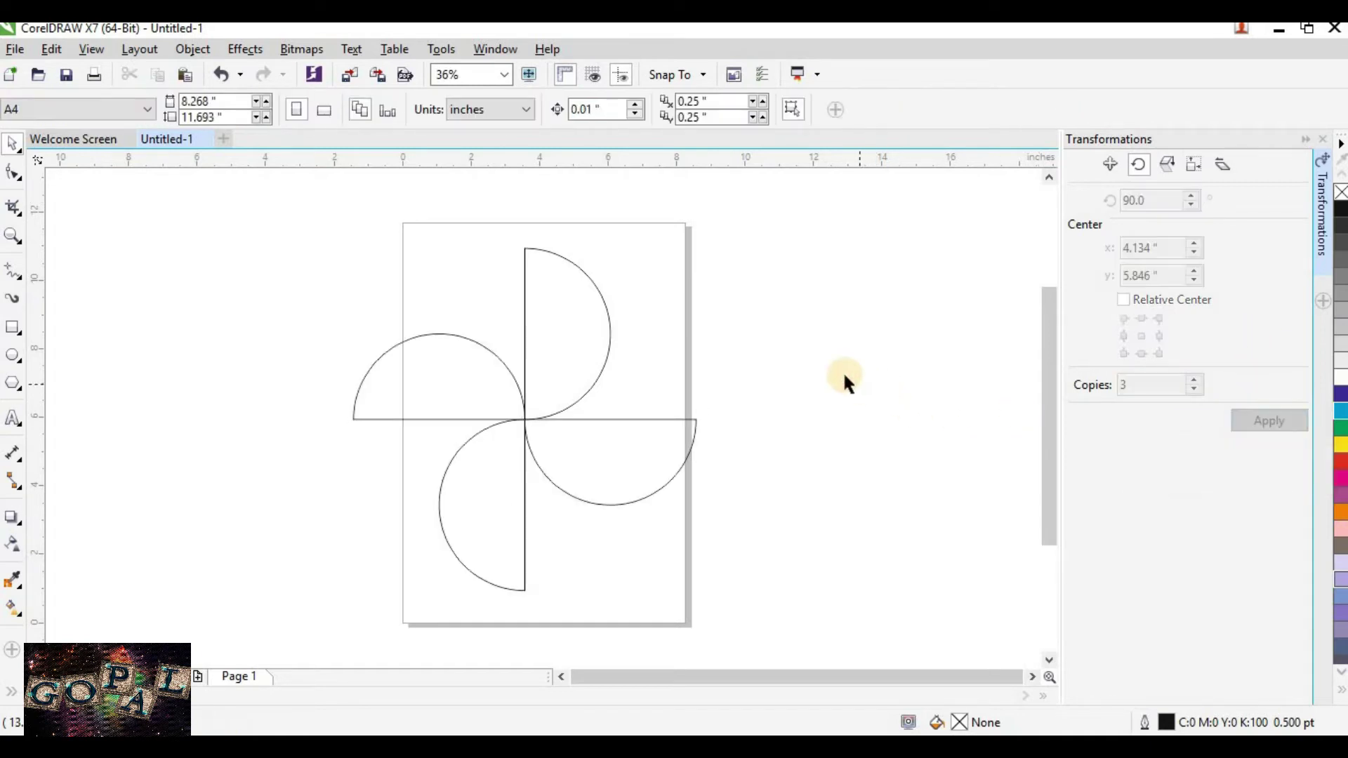
Fill the upper half circle red, the left one yellow, the lower one green and the right one blue
click(601, 302)
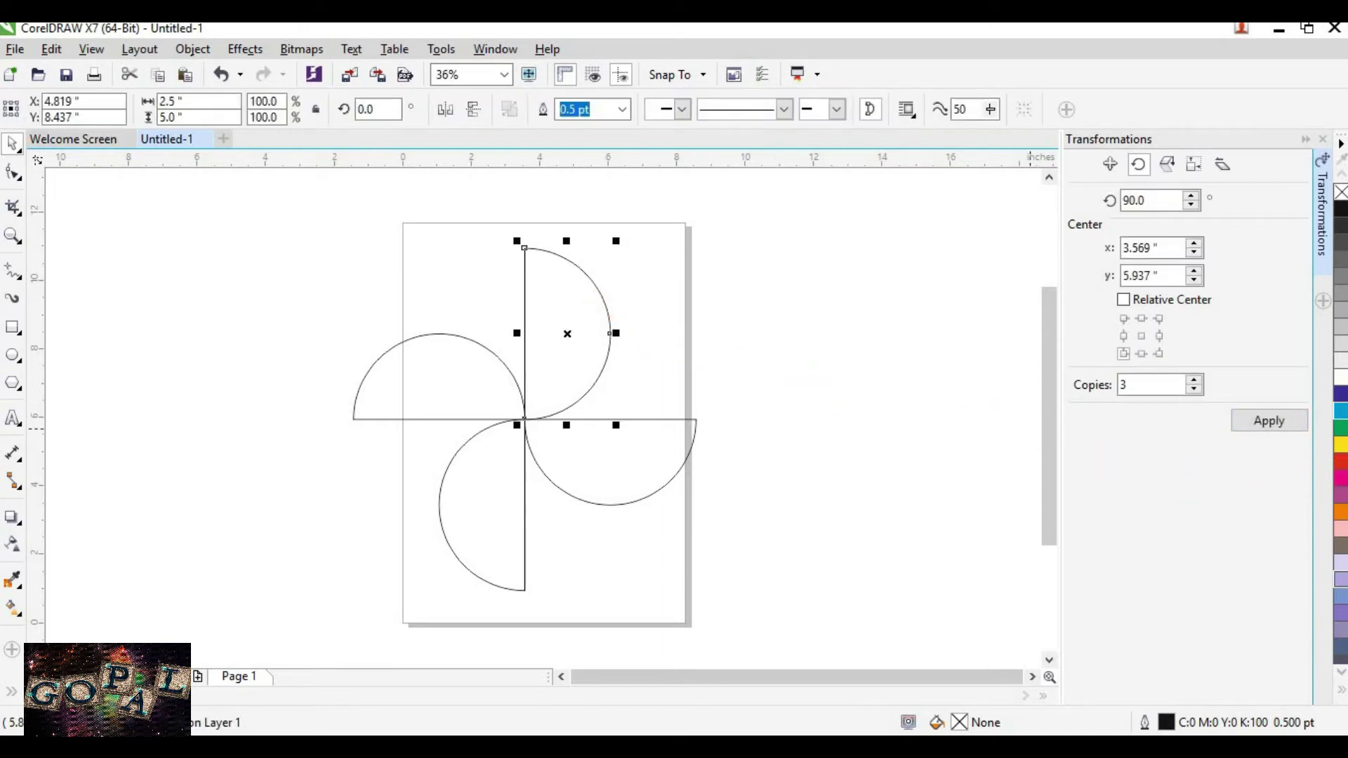
click(1341, 461)
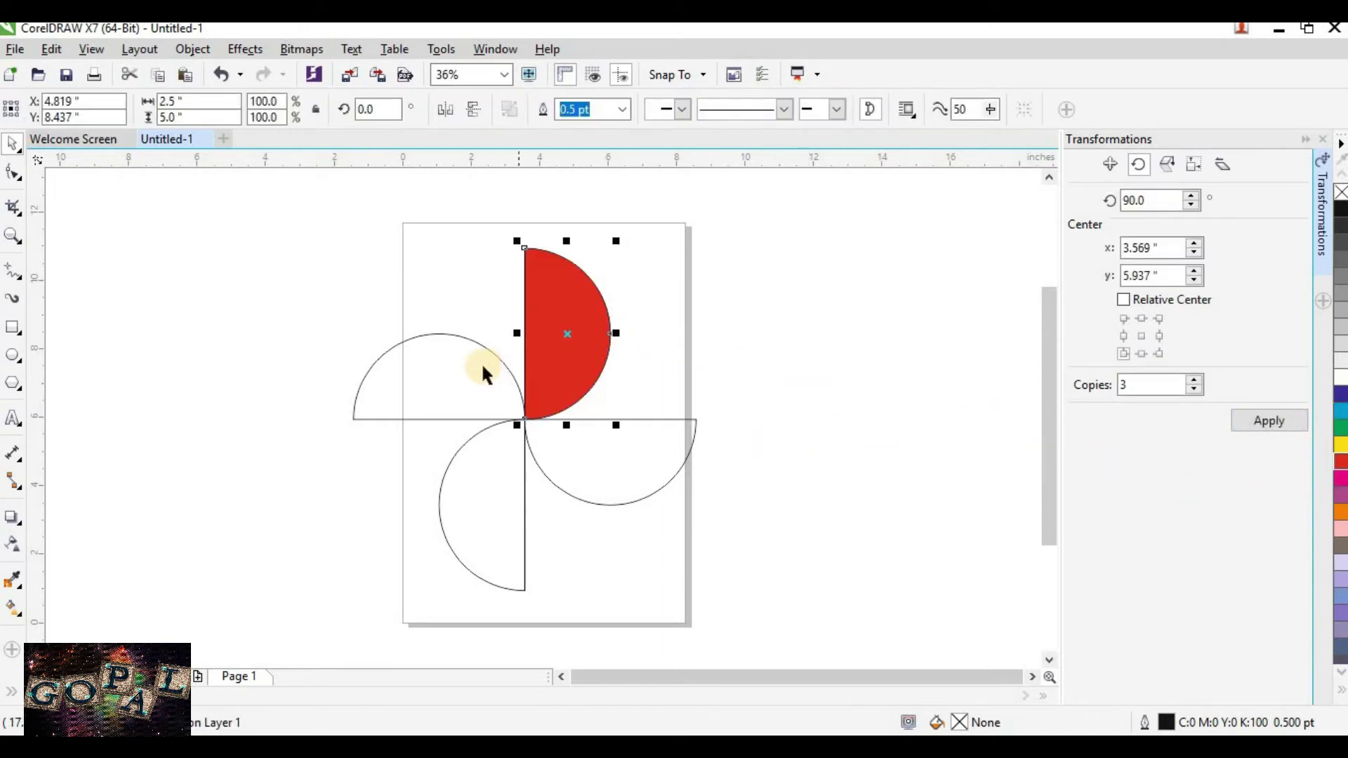
click(467, 334)
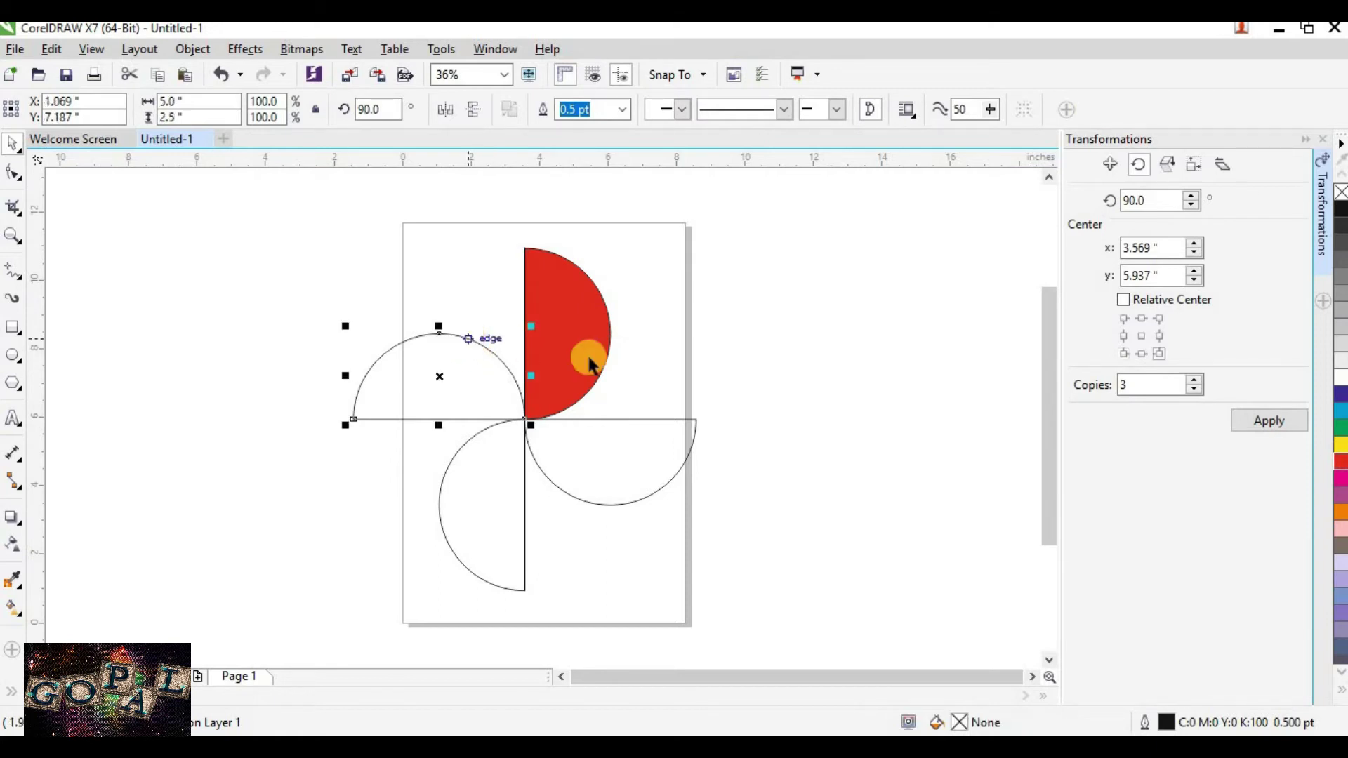
click(1341, 446)
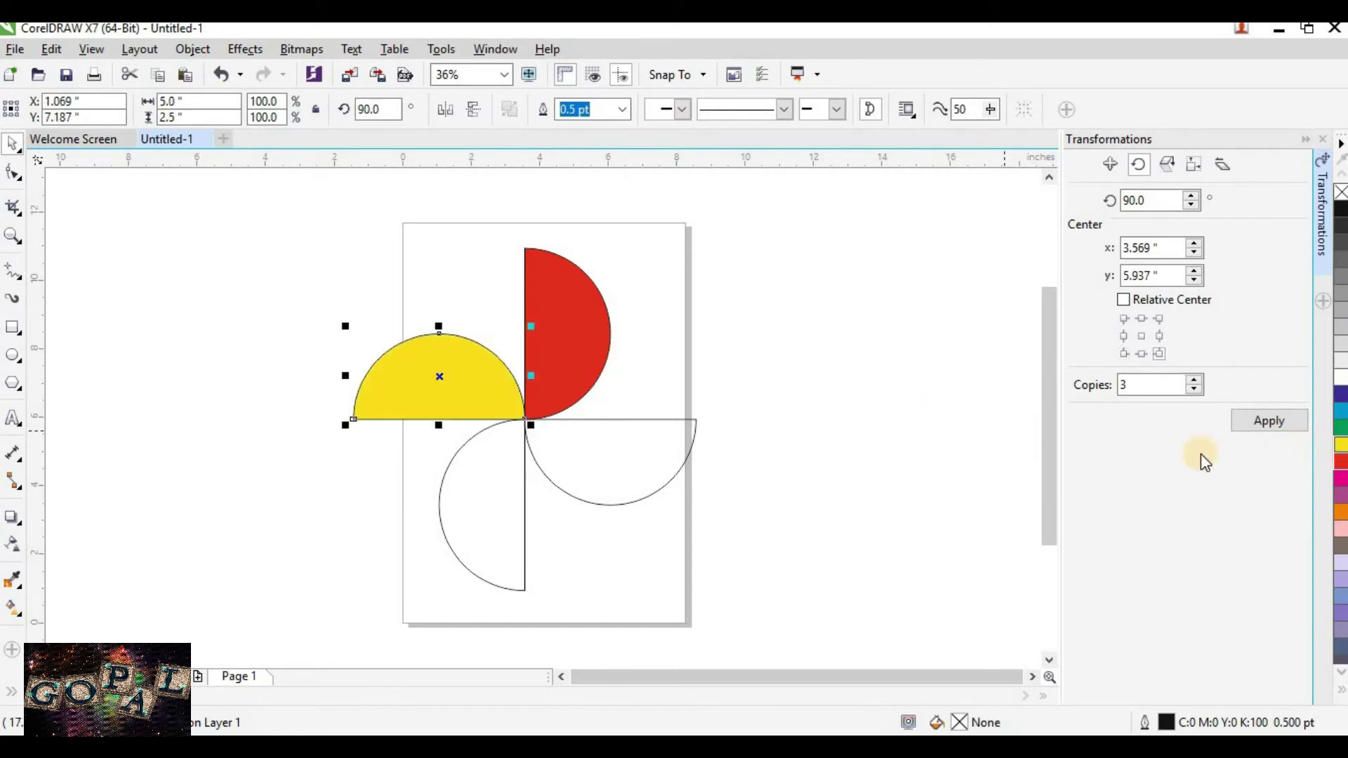
click(525, 524)
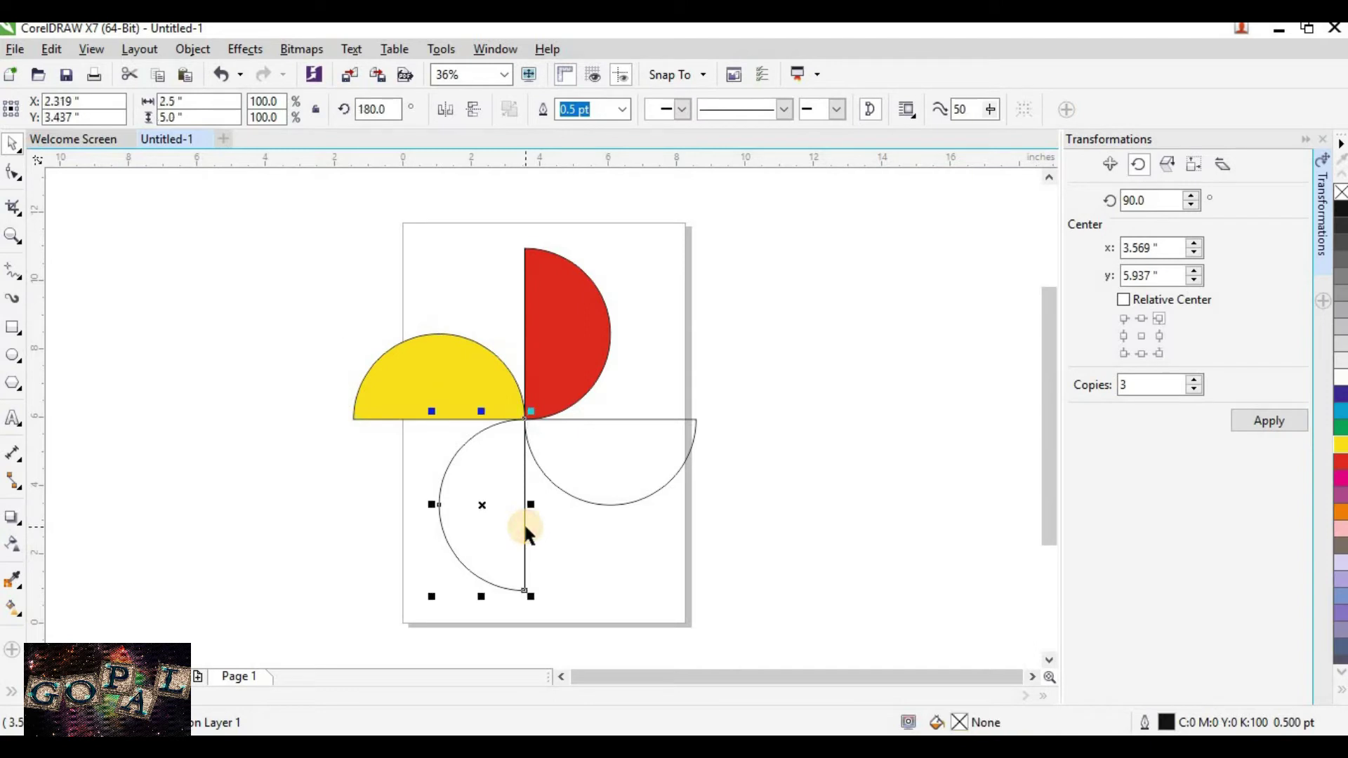
click(1341, 427)
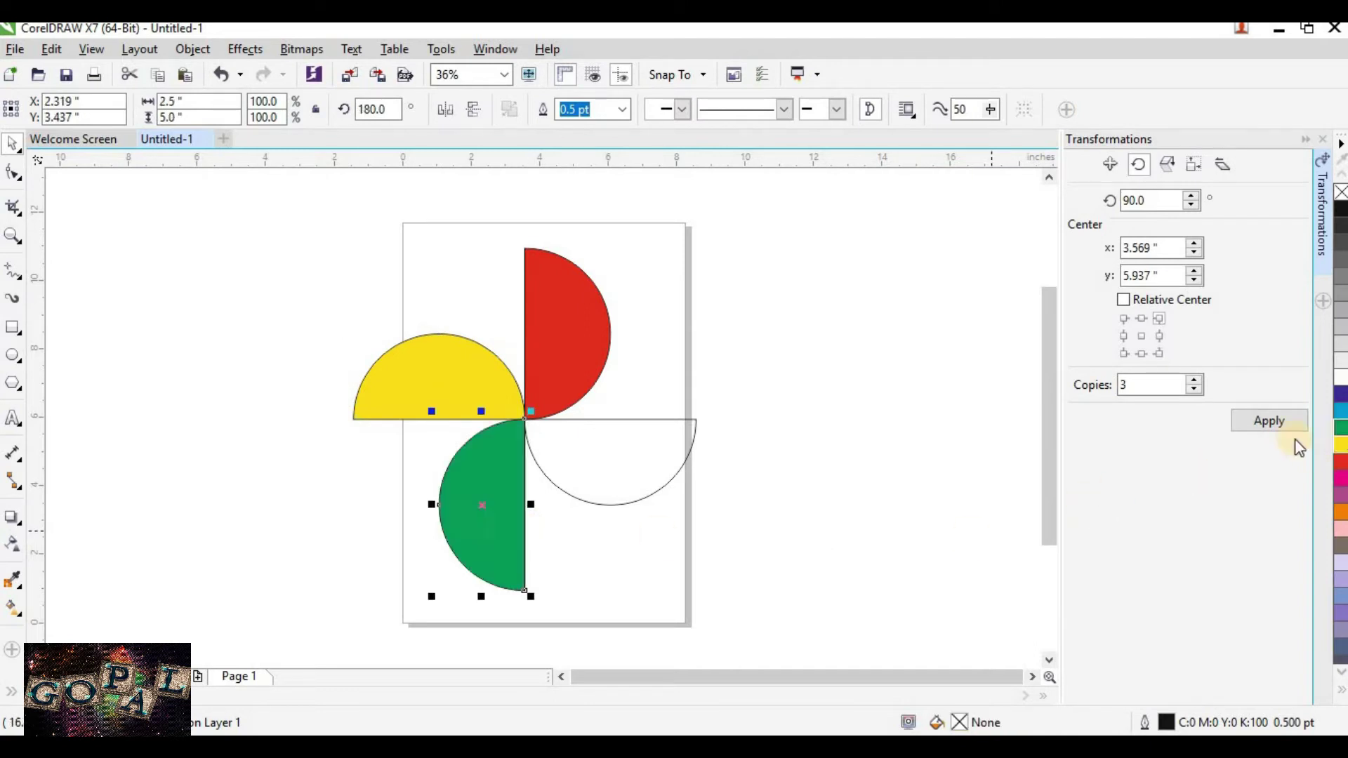
click(654, 495)
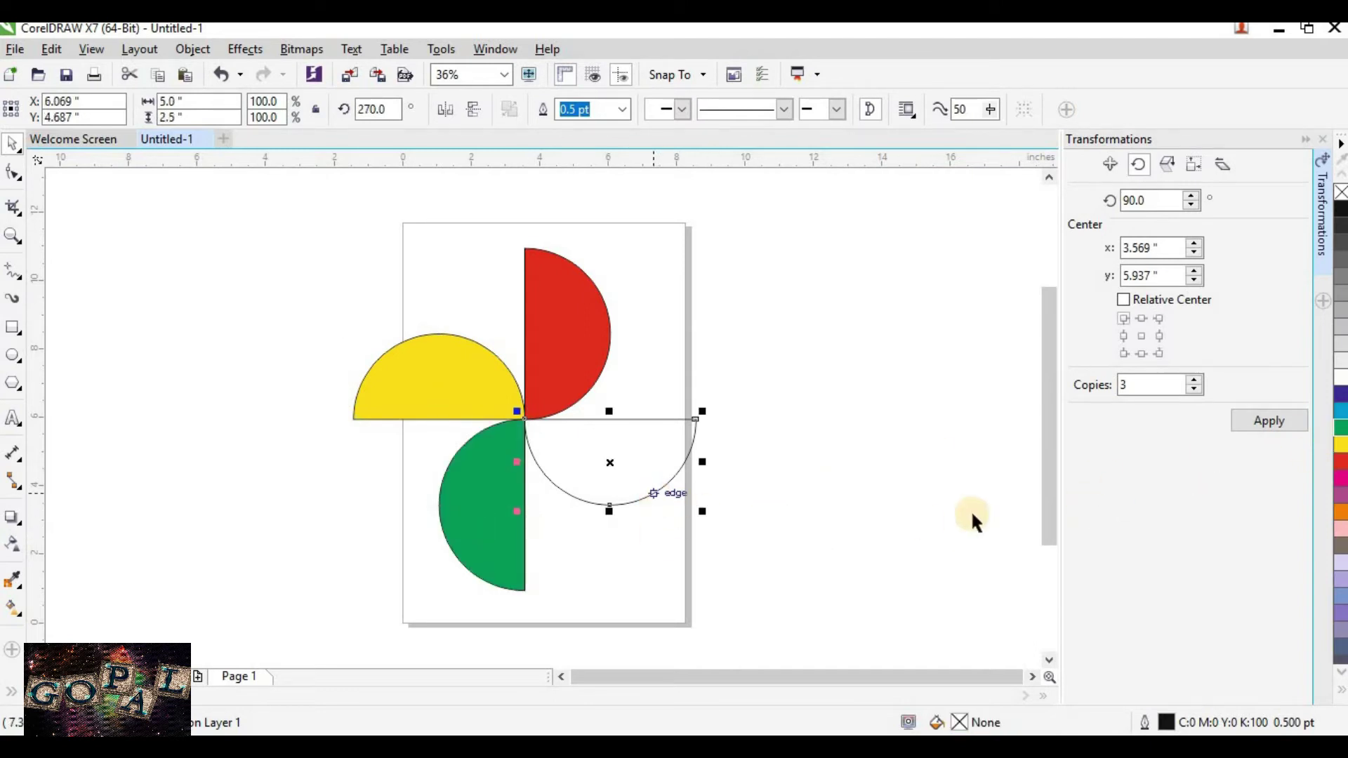
click(1342, 419)
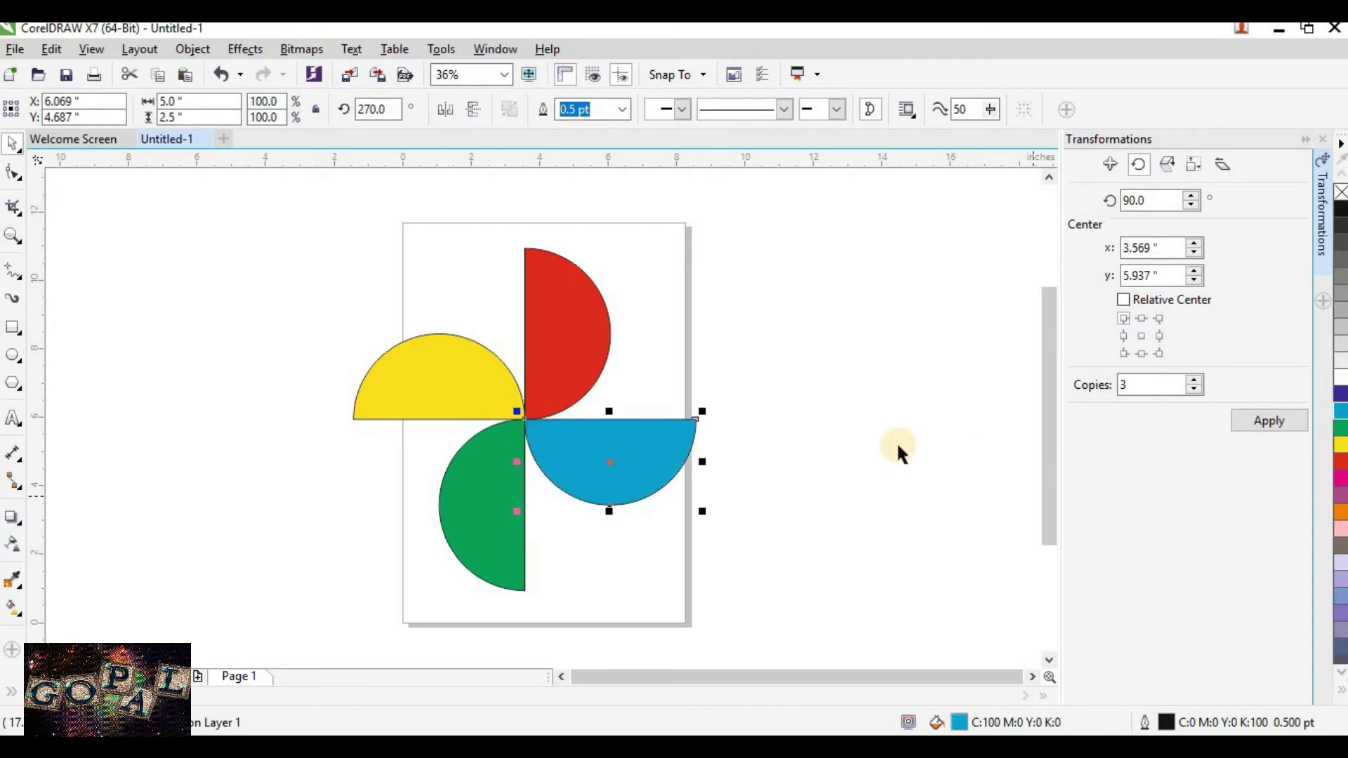
Select all four half circles and set their outline width to None
drag(298, 243, 753, 632)
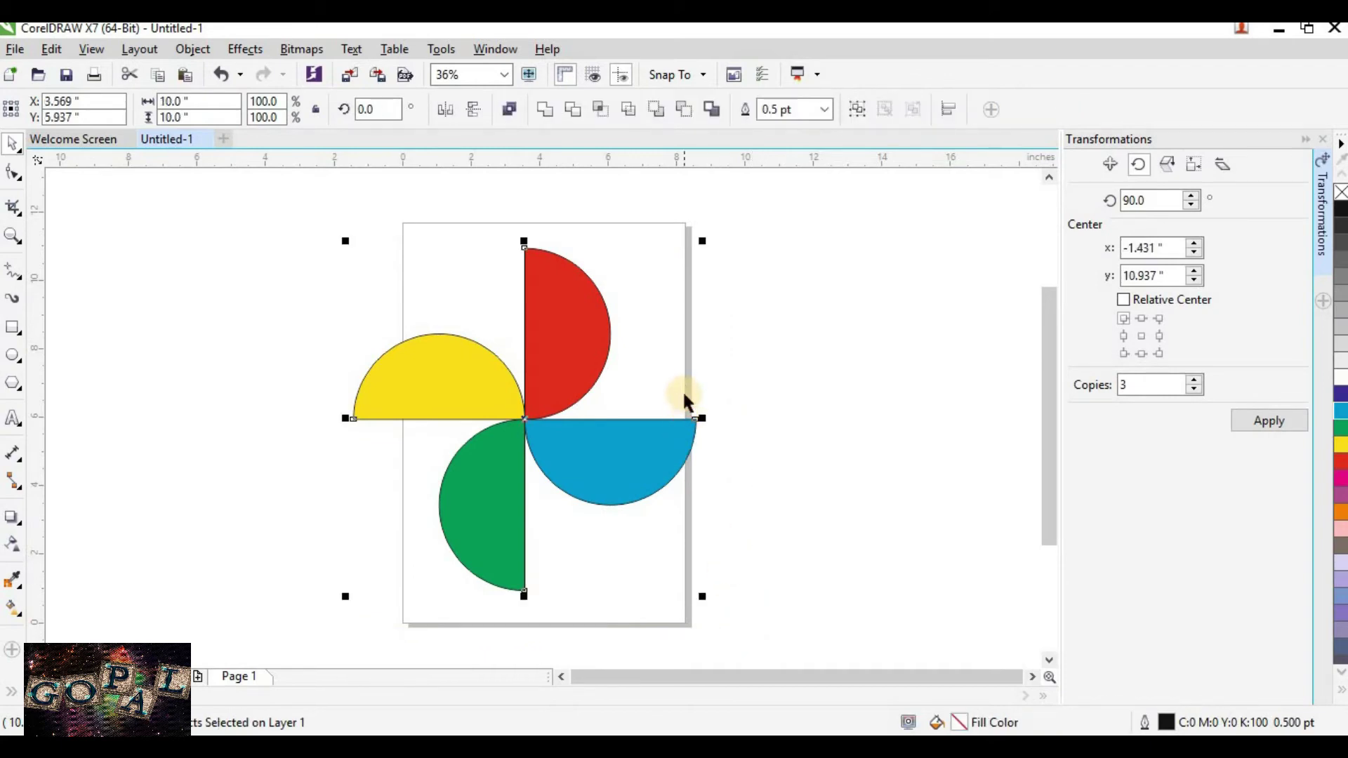
click(825, 111)
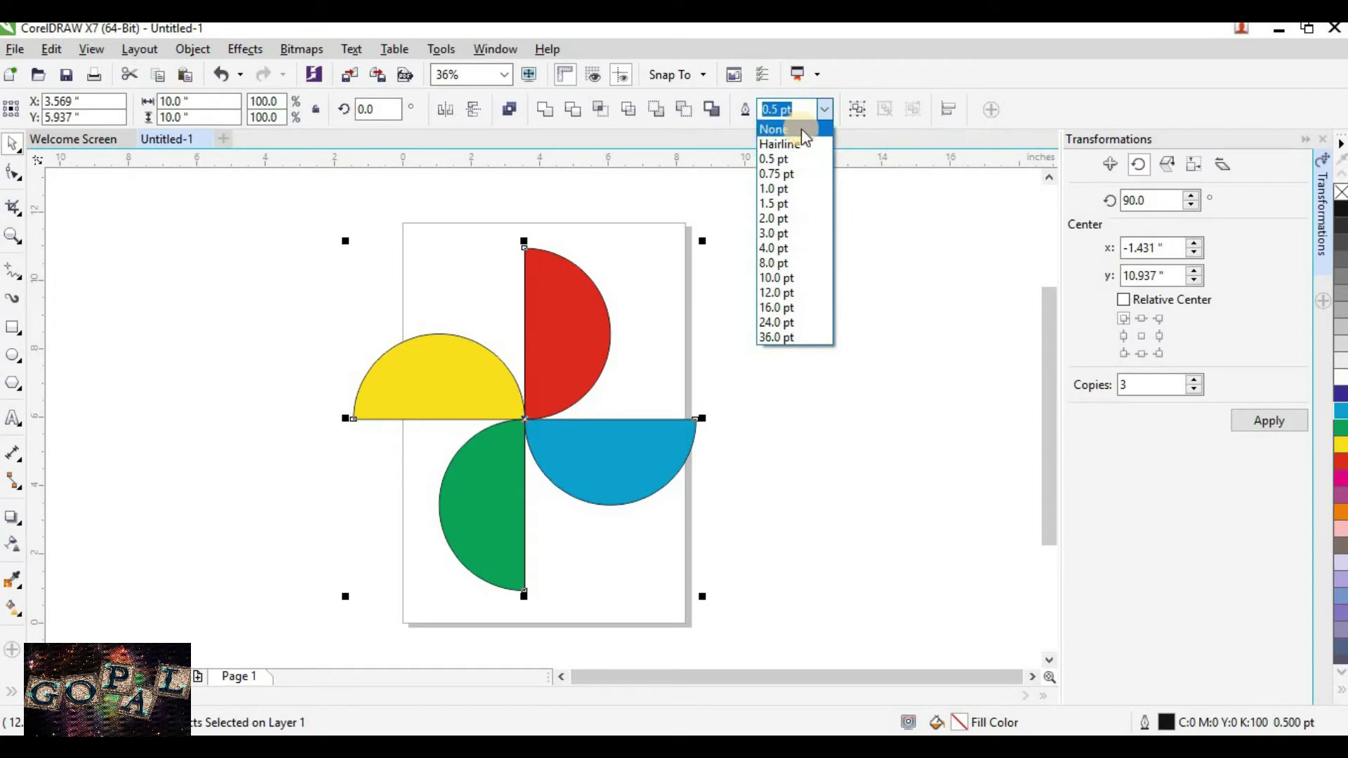
click(802, 128)
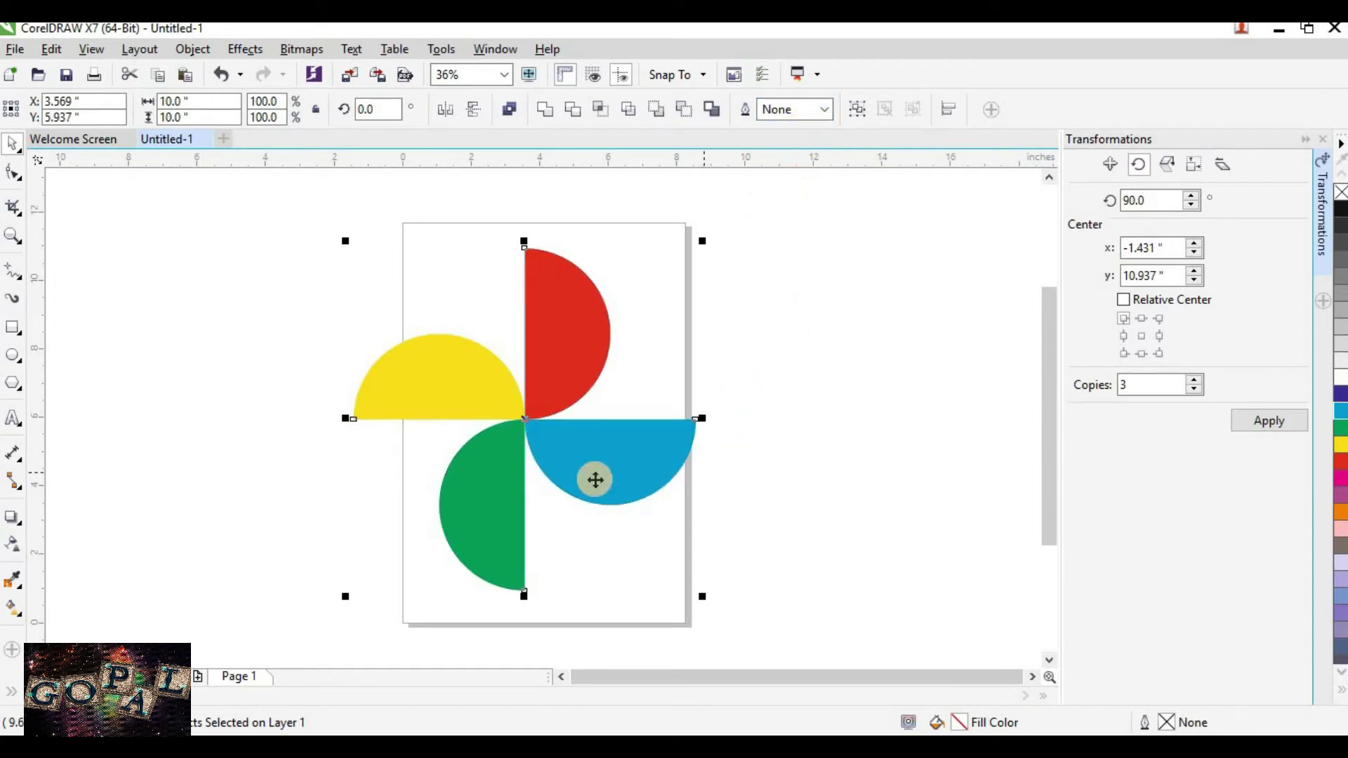
Set the document's default artistic text font to Arial (Bold) for the Text tool
click(17, 426)
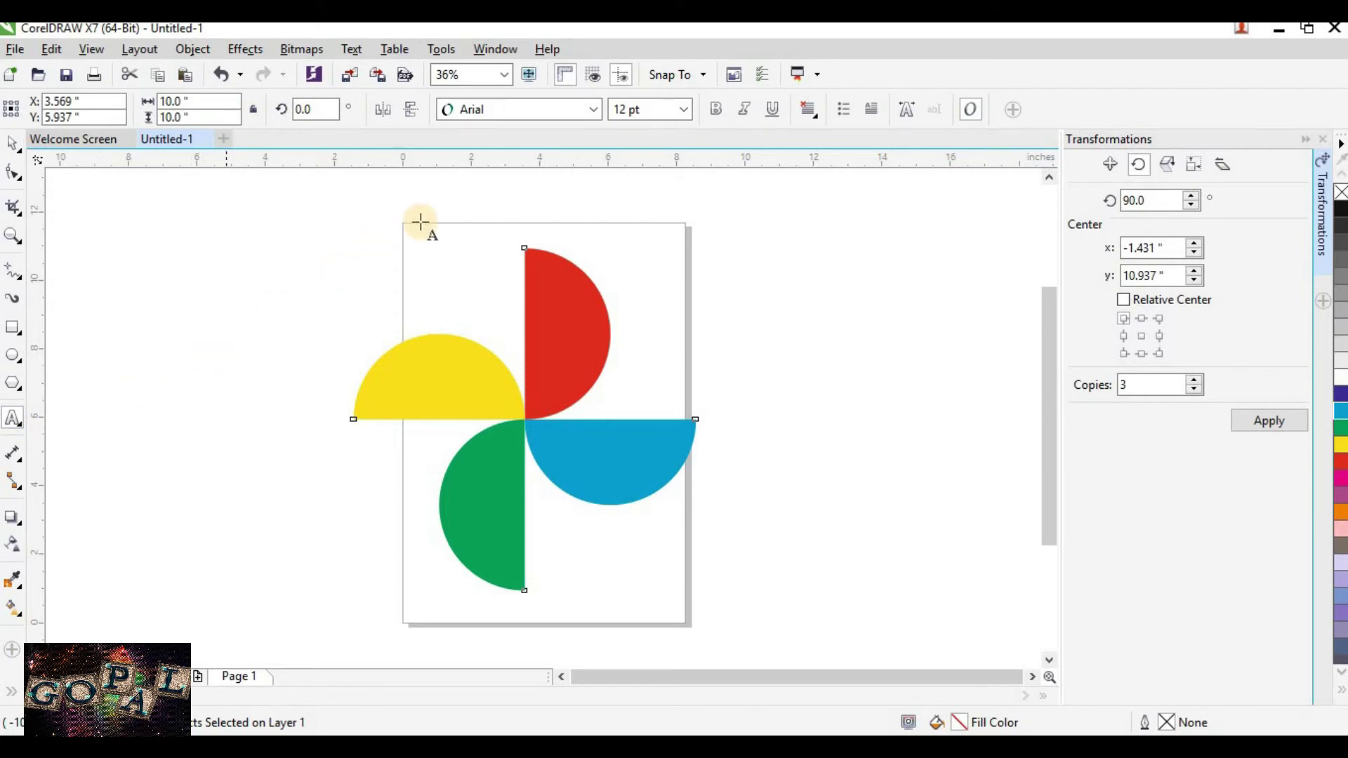
click(591, 111)
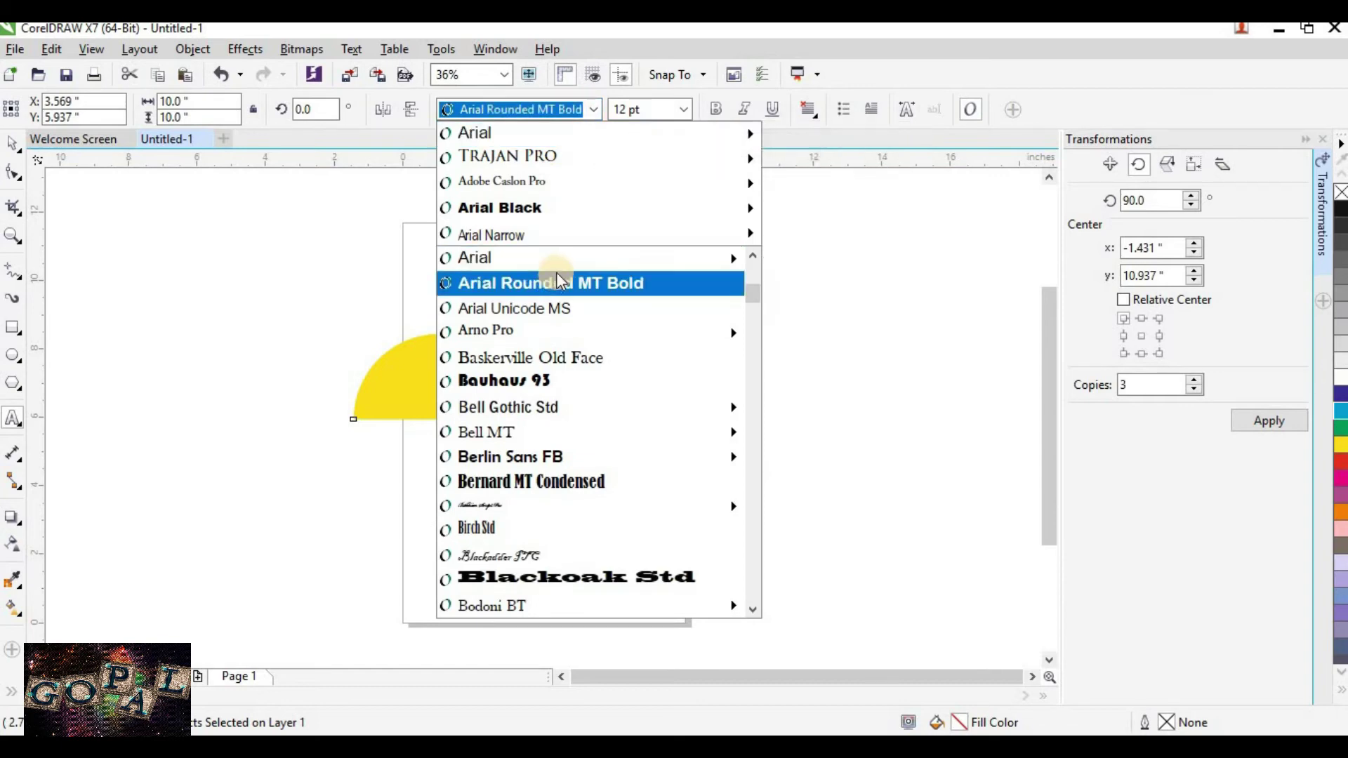
mouse_move(560, 265)
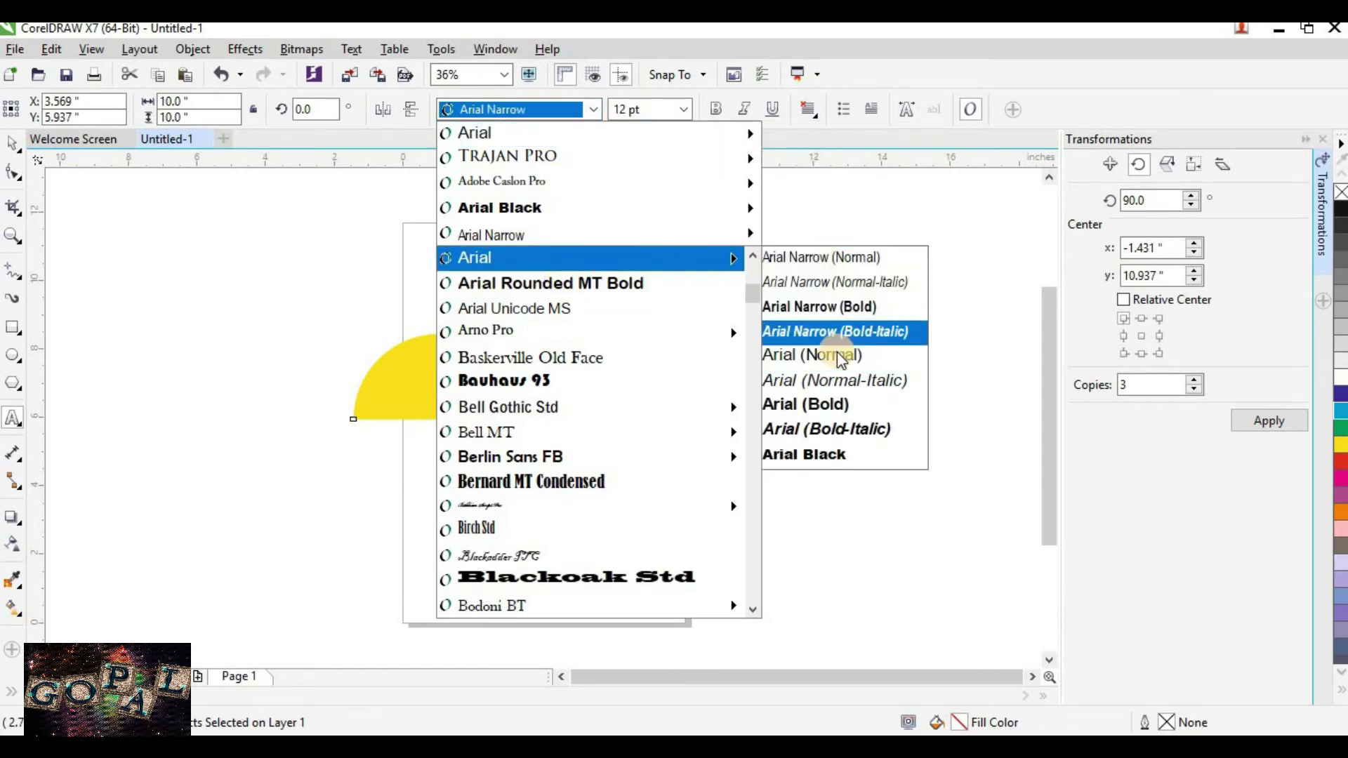
click(840, 411)
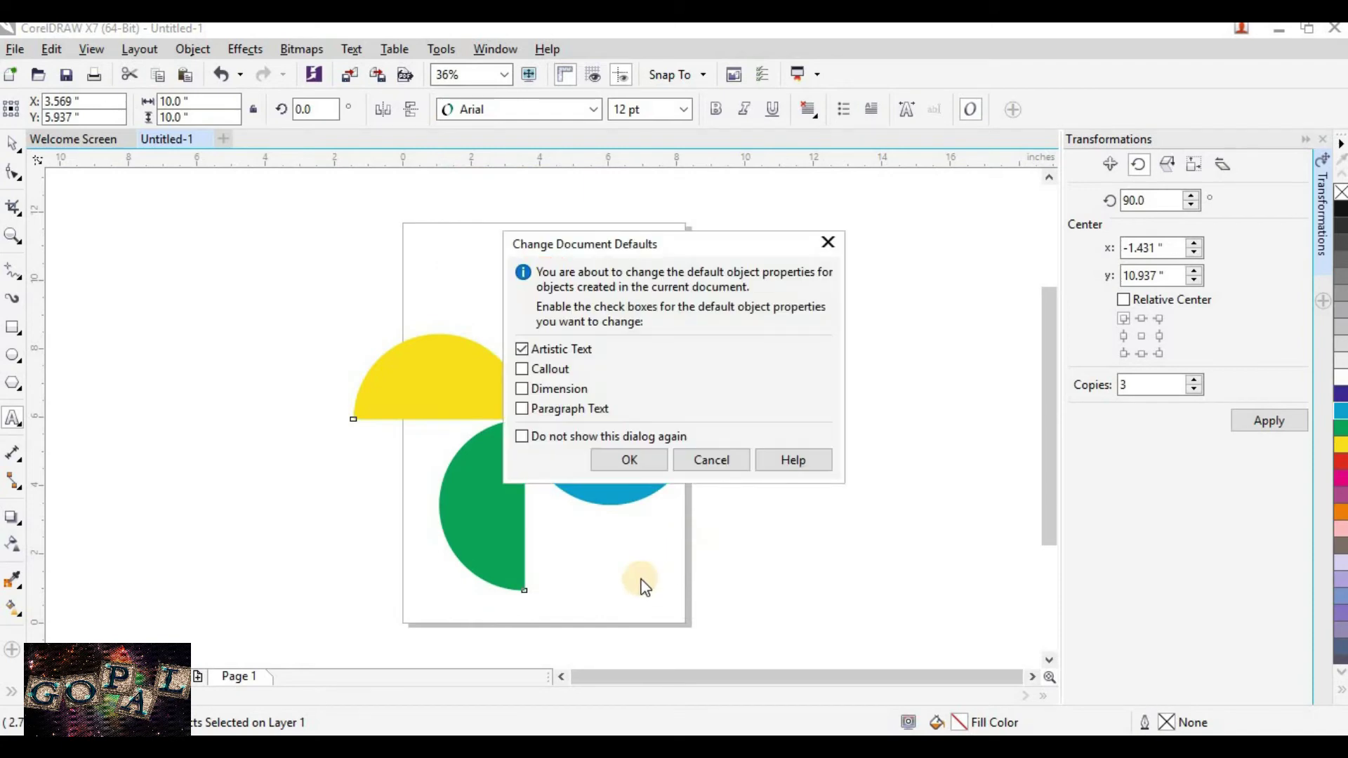
click(630, 460)
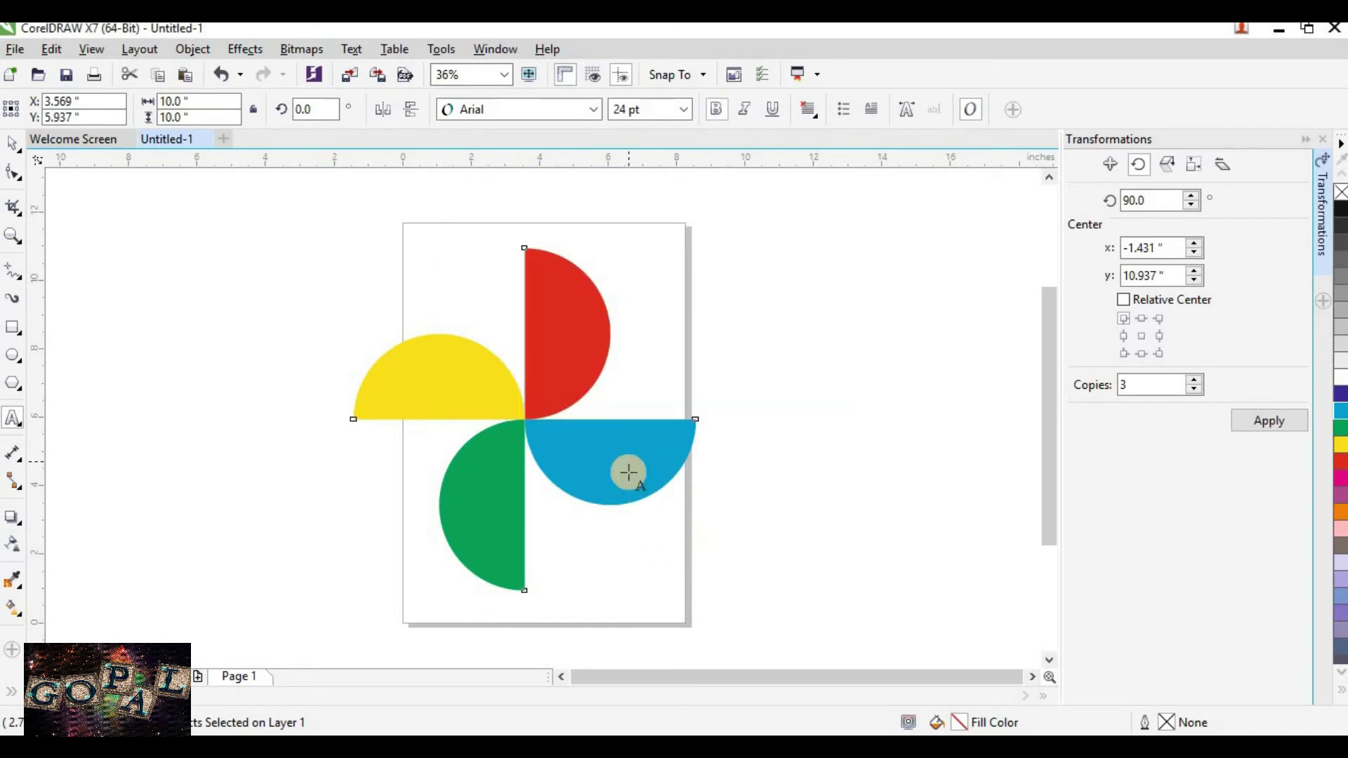
Add the artistic text "Photos" just below the page's bottom edge, starting at about X 1.37, Y -0.48 inches
click(489, 665)
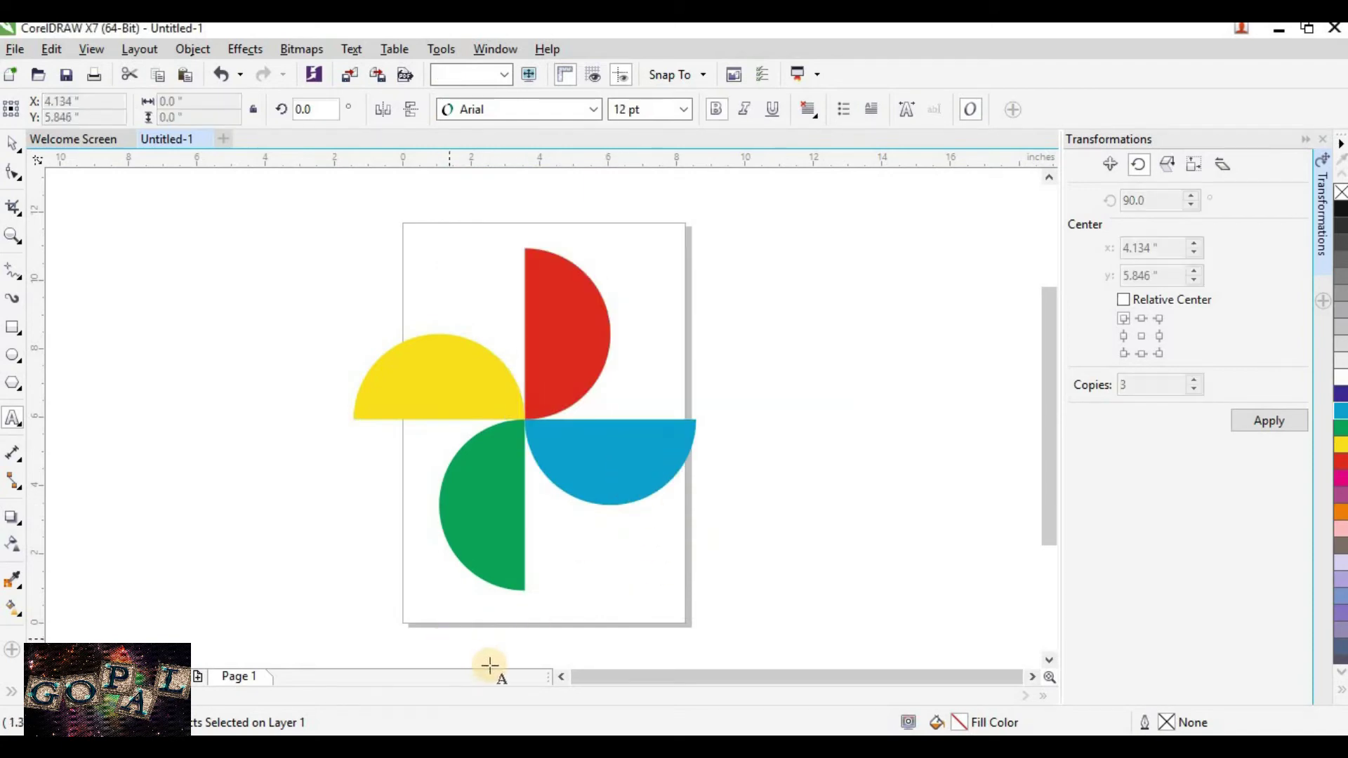
click(490, 665)
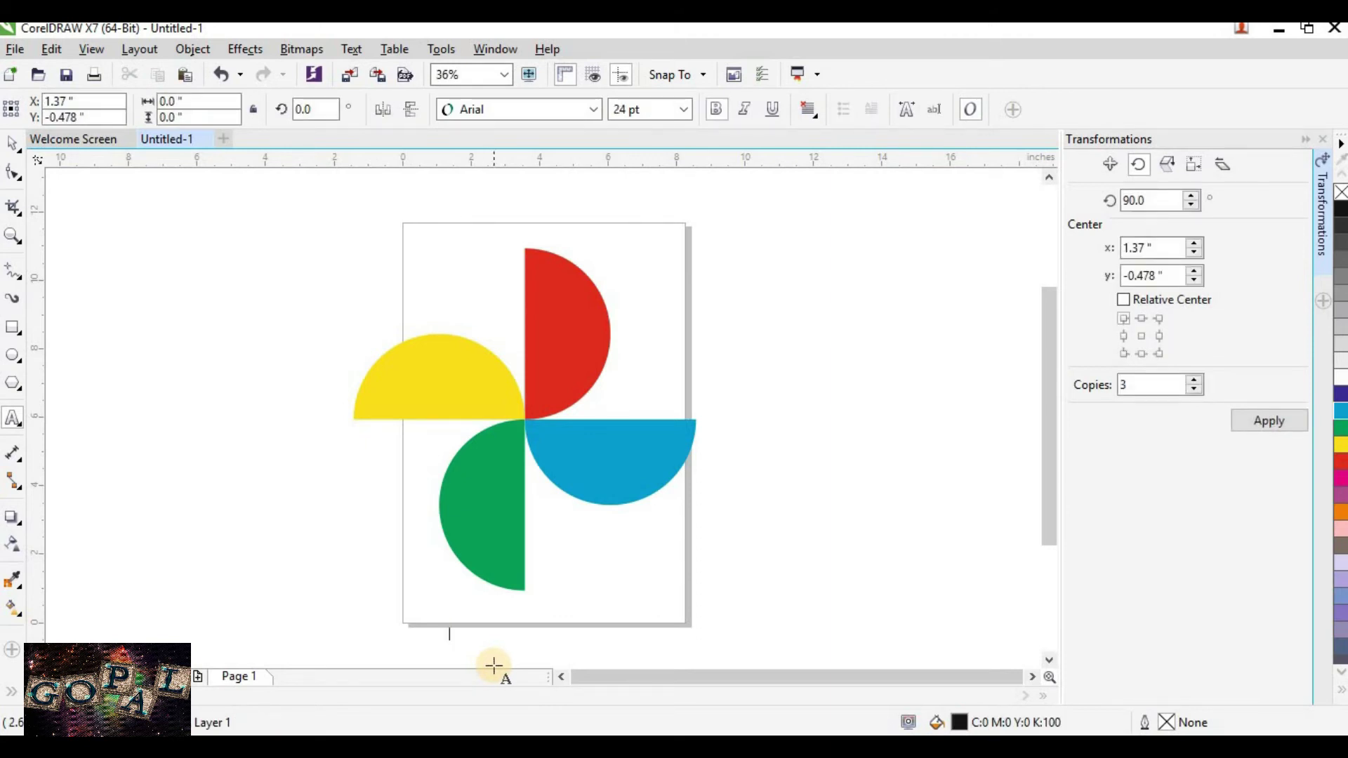
text(Photos)
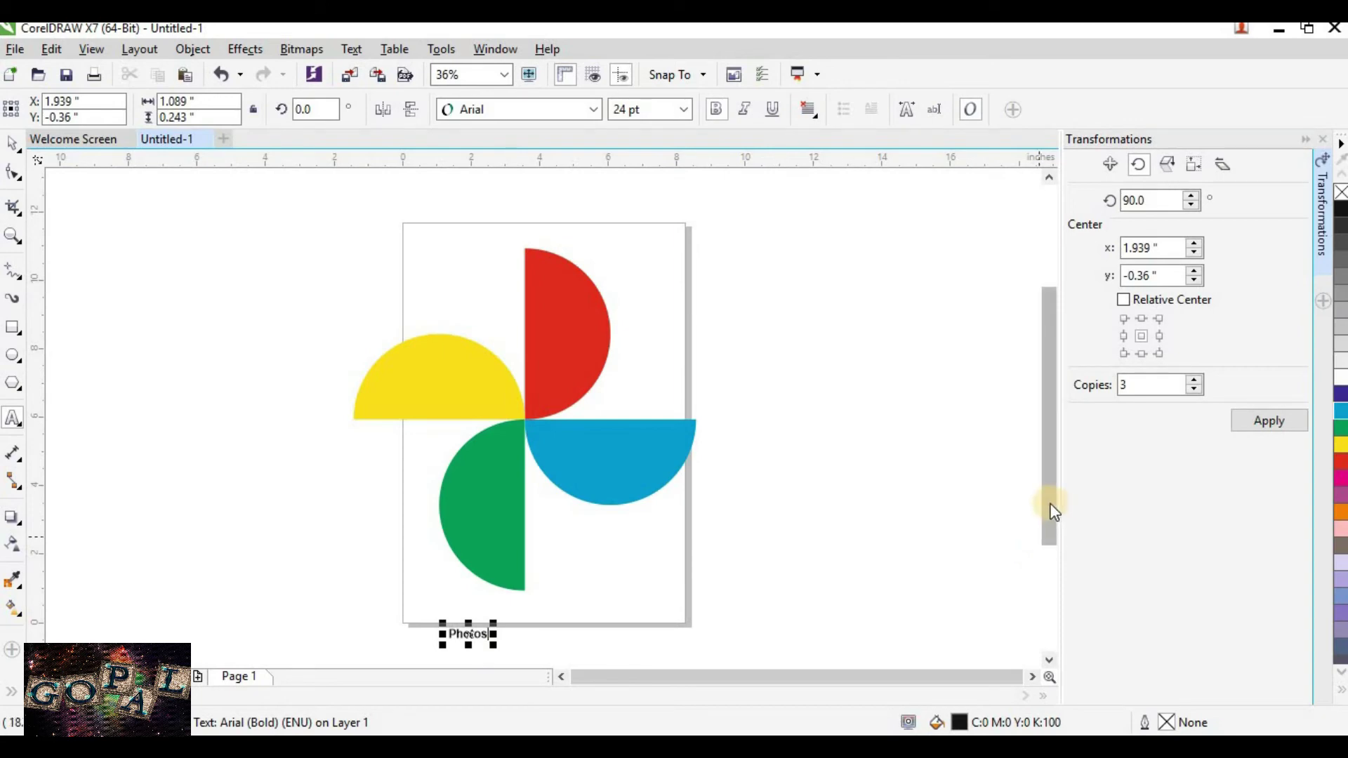
Enlarge the "Photos" text to about 125 pt, center it under the pinwheel at about X 3.89, Y -0.77 inches, and deselect it
drag(1052, 505, 1046, 561)
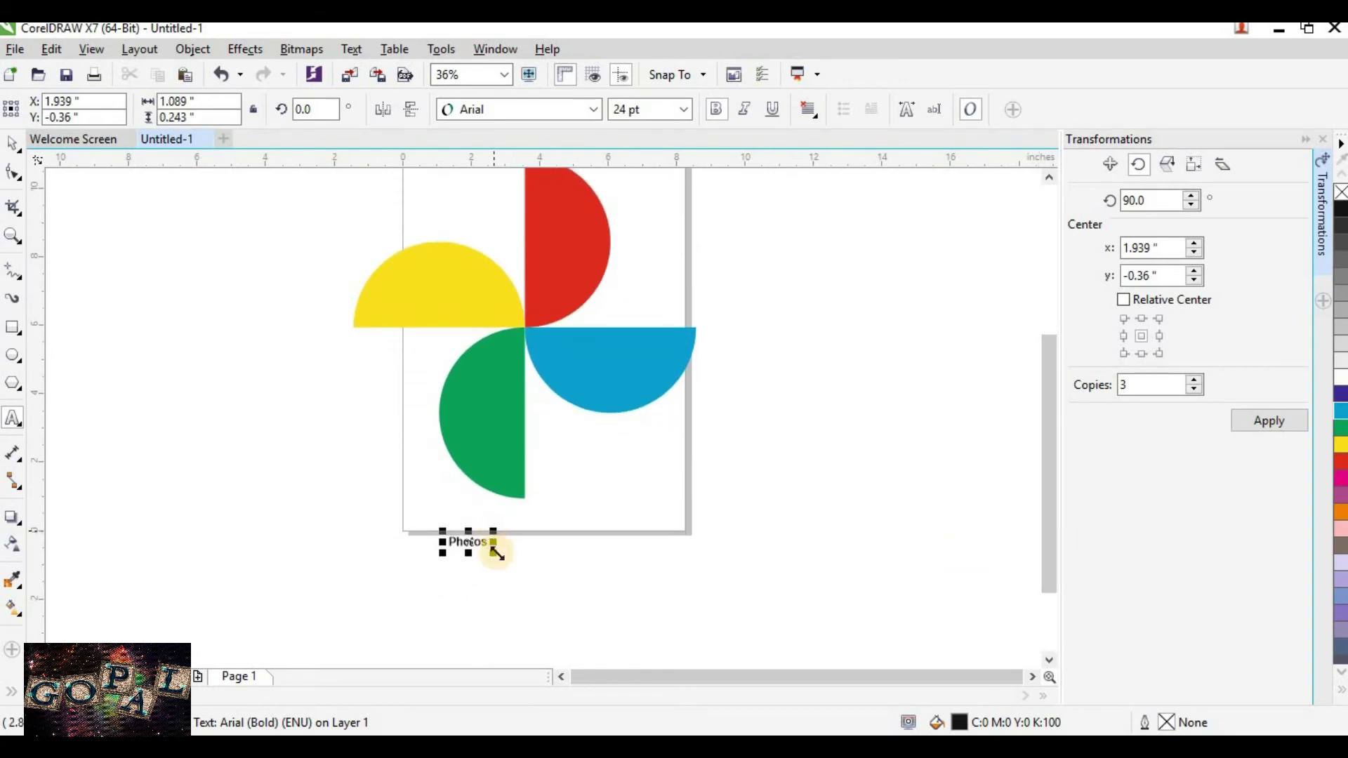
drag(496, 554, 641, 617)
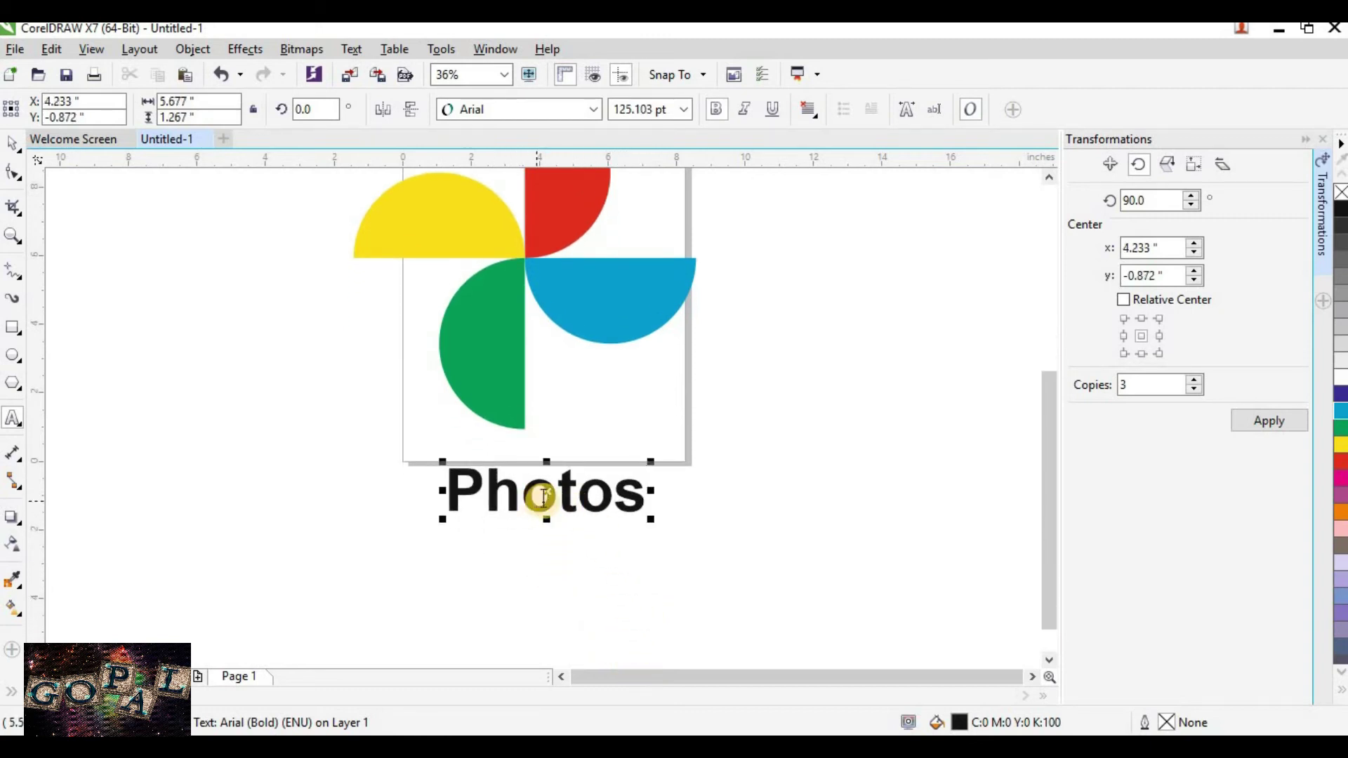
drag(549, 494, 536, 491)
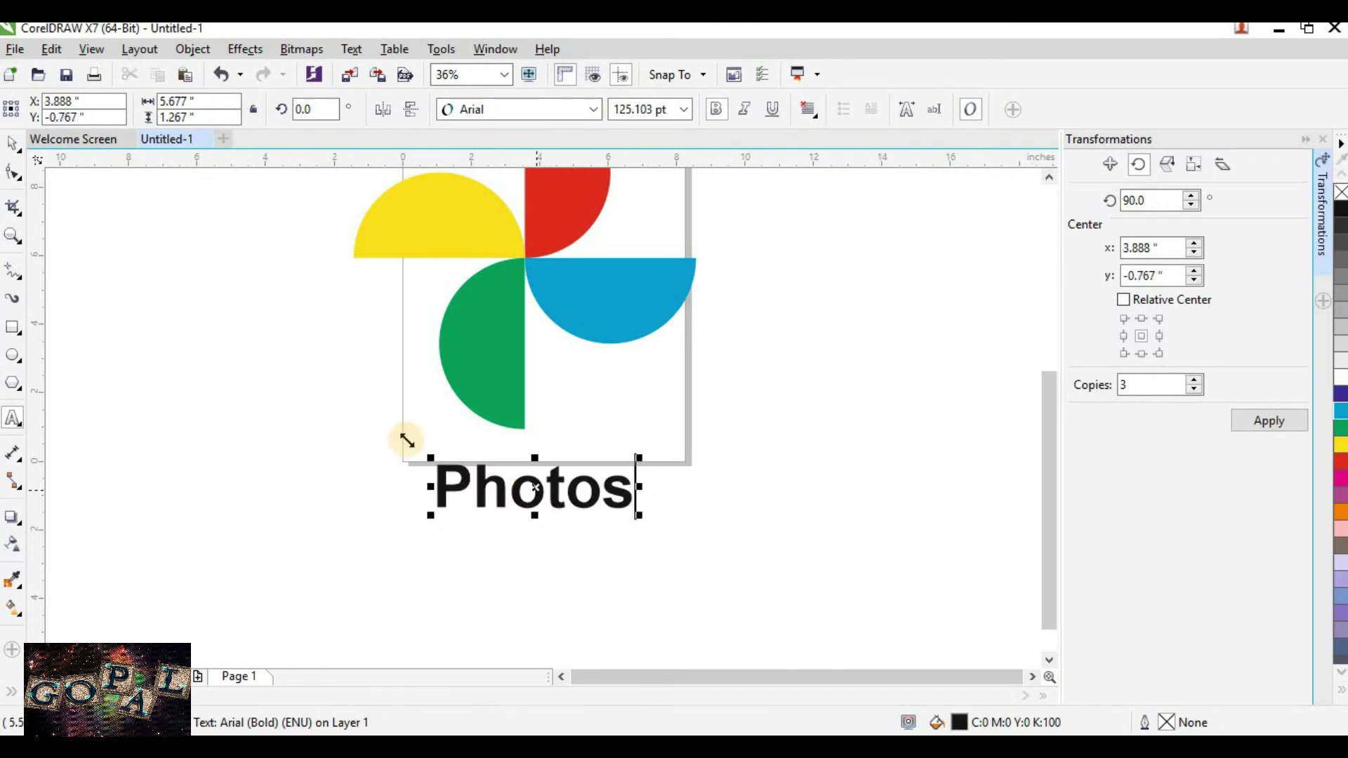
click(12, 150)
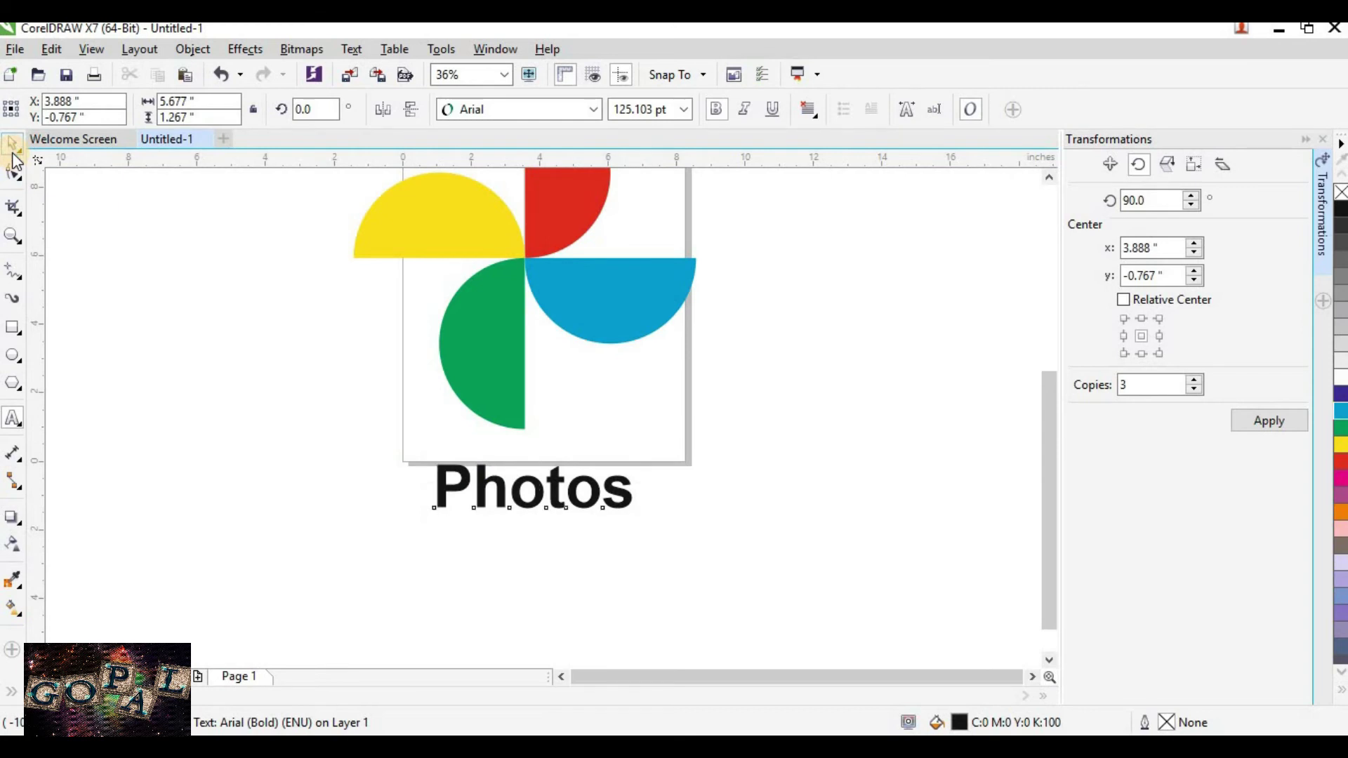
click(1050, 178)
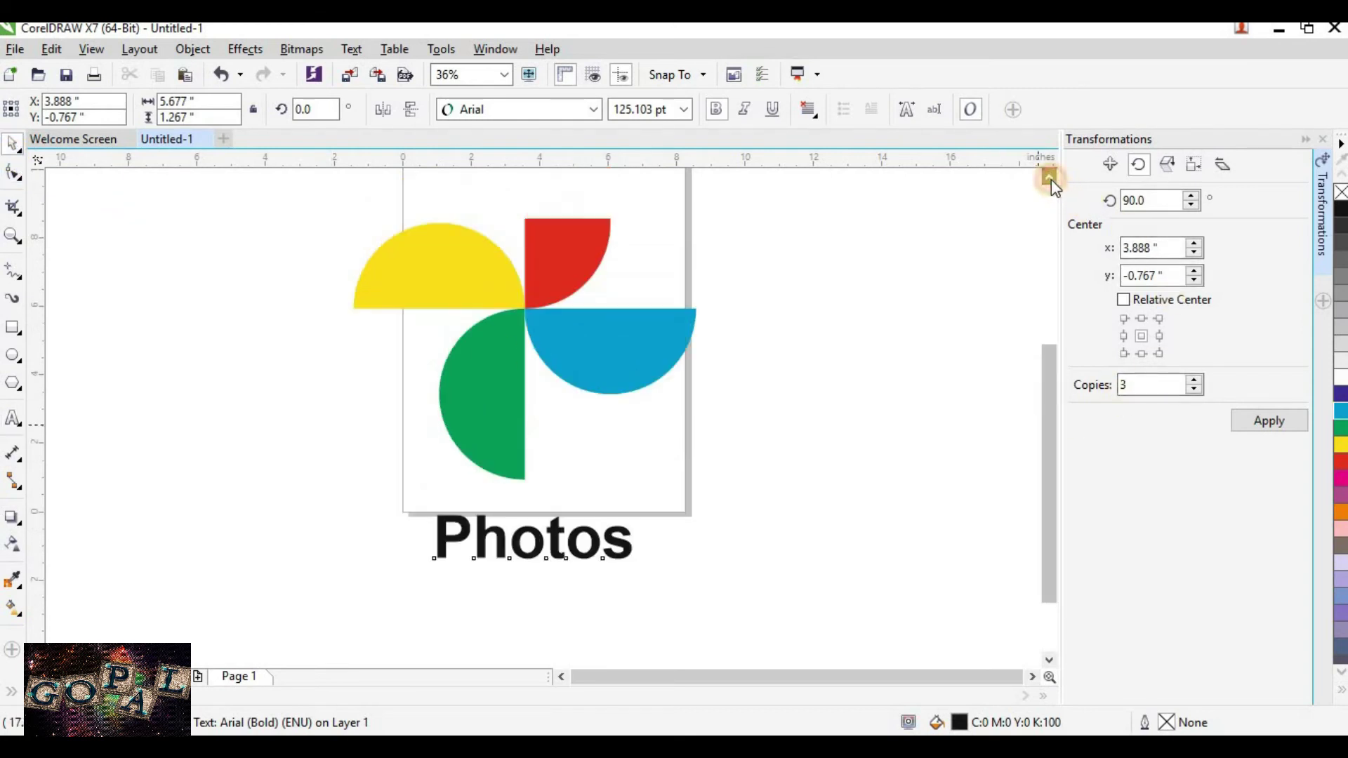
click(1050, 178)
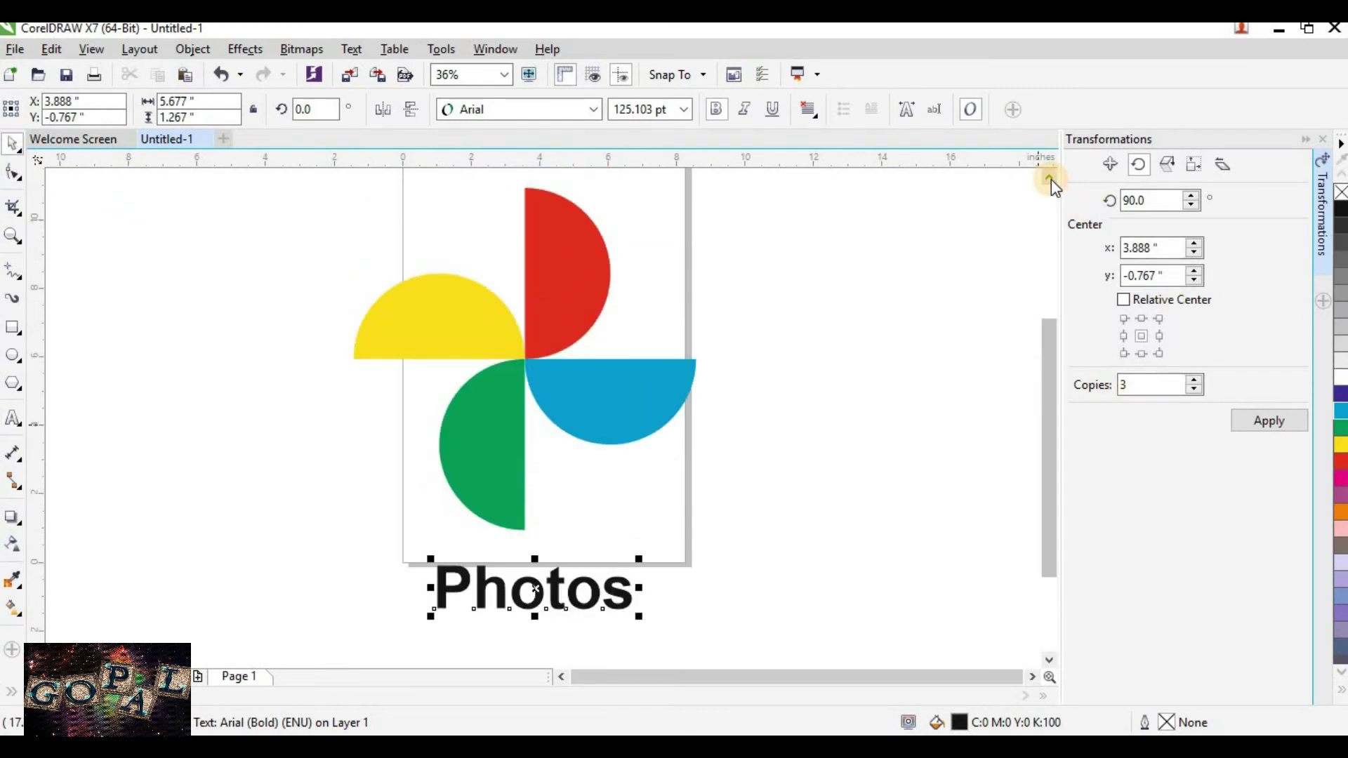
click(790, 449)
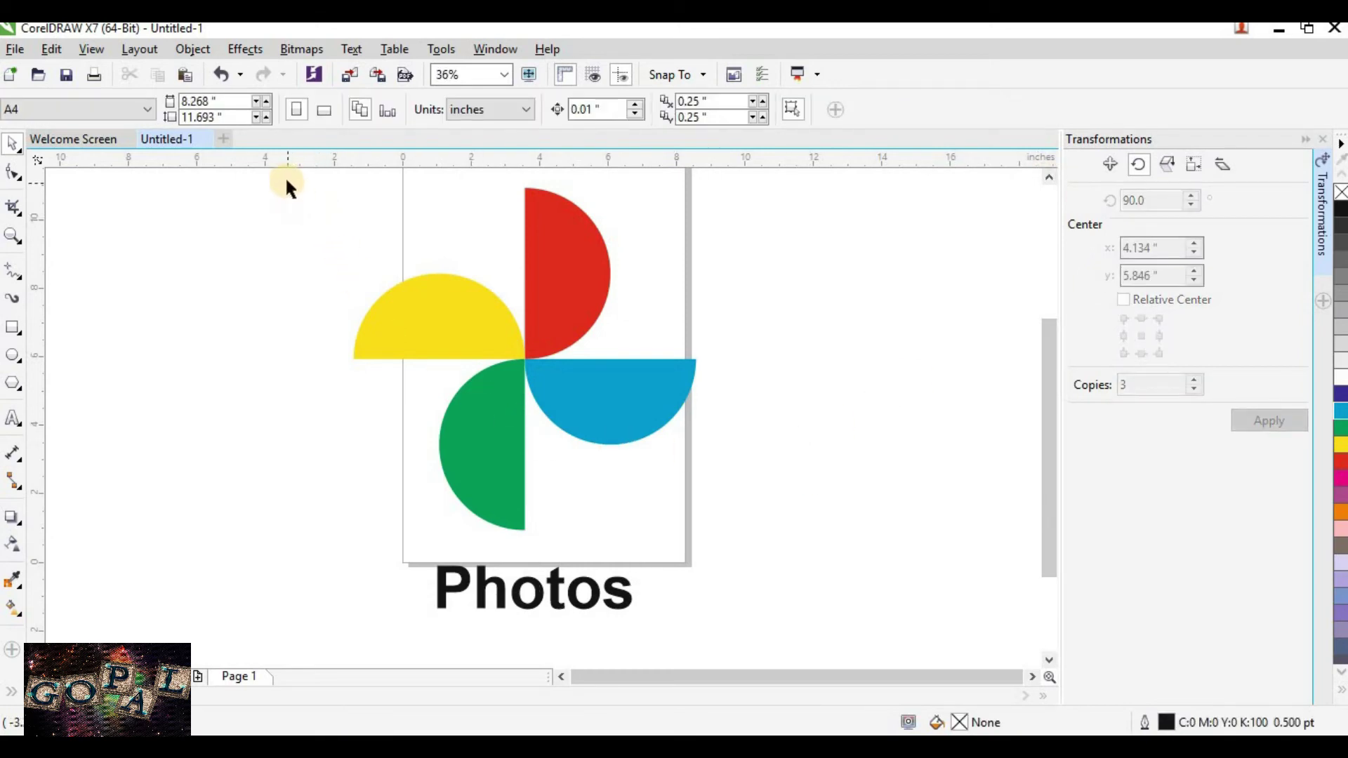
Select all four half circles of the pinwheel, excluding the text, and group them into one object
drag(286, 180, 742, 557)
click(191, 50)
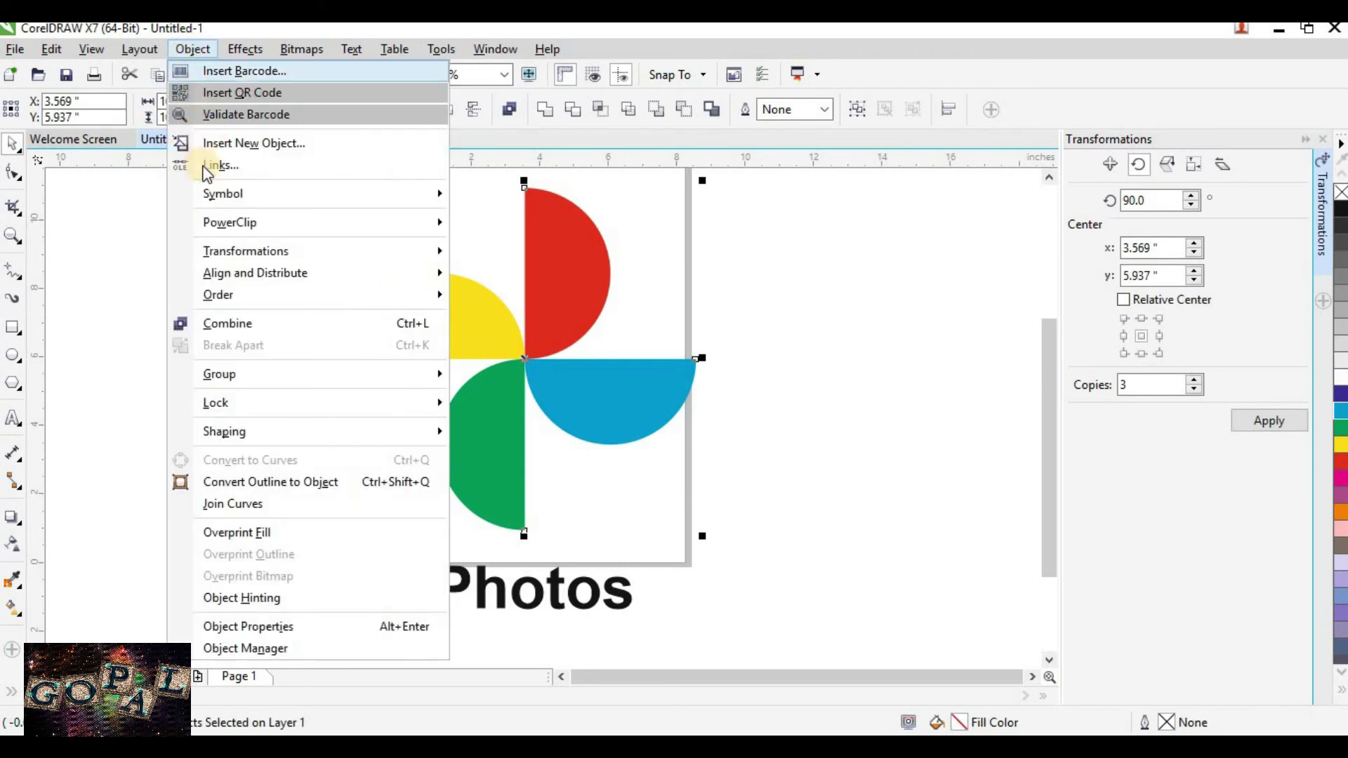
mouse_move(247, 383)
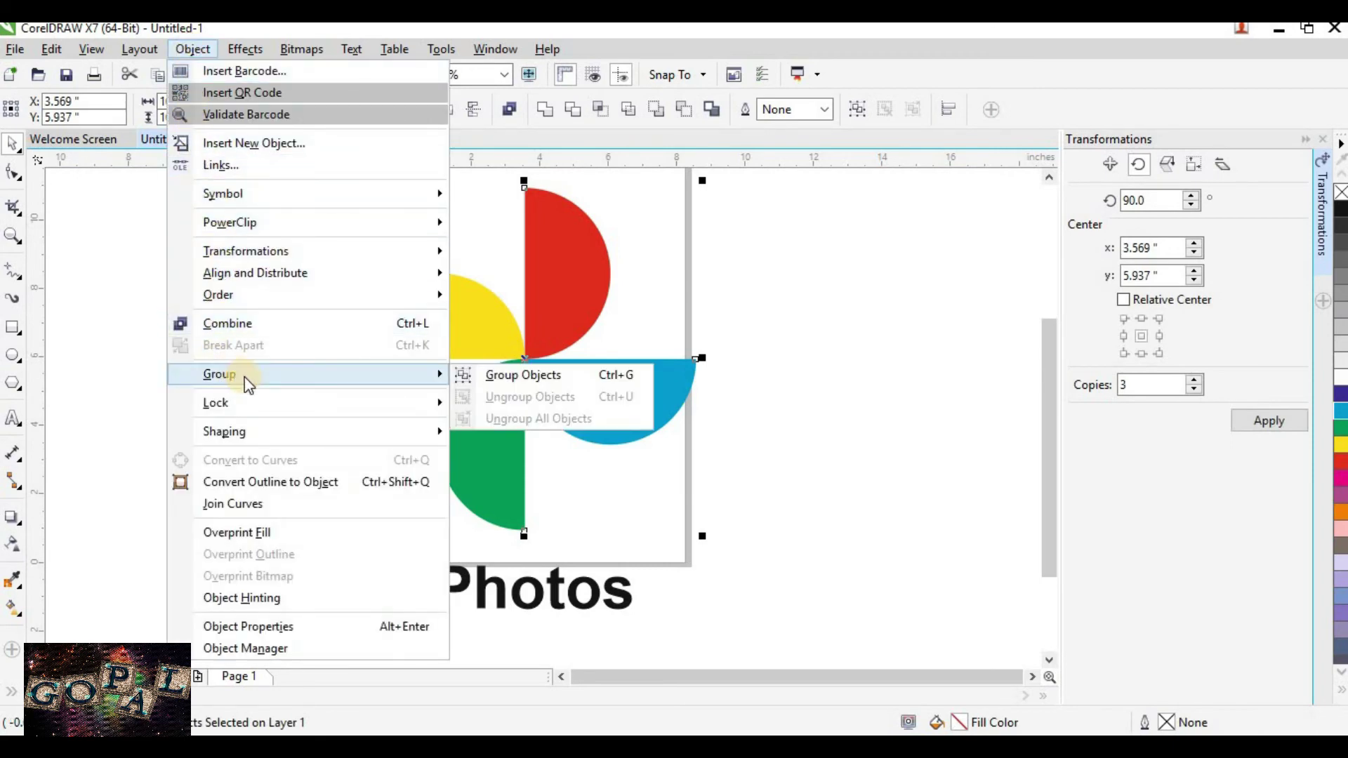
click(520, 381)
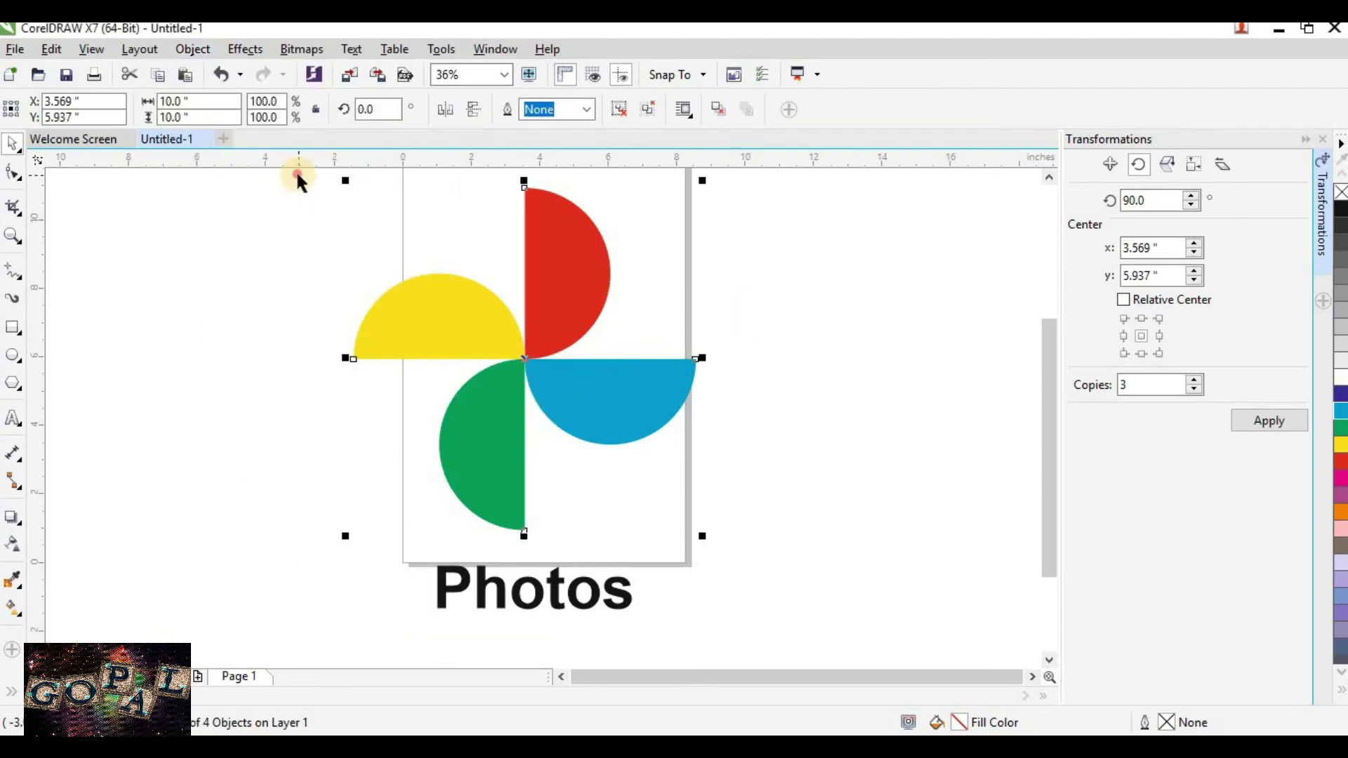
Select the pinwheel group together with the "Photos" text and apply Align Centers Vertically to them
drag(297, 174, 574, 445)
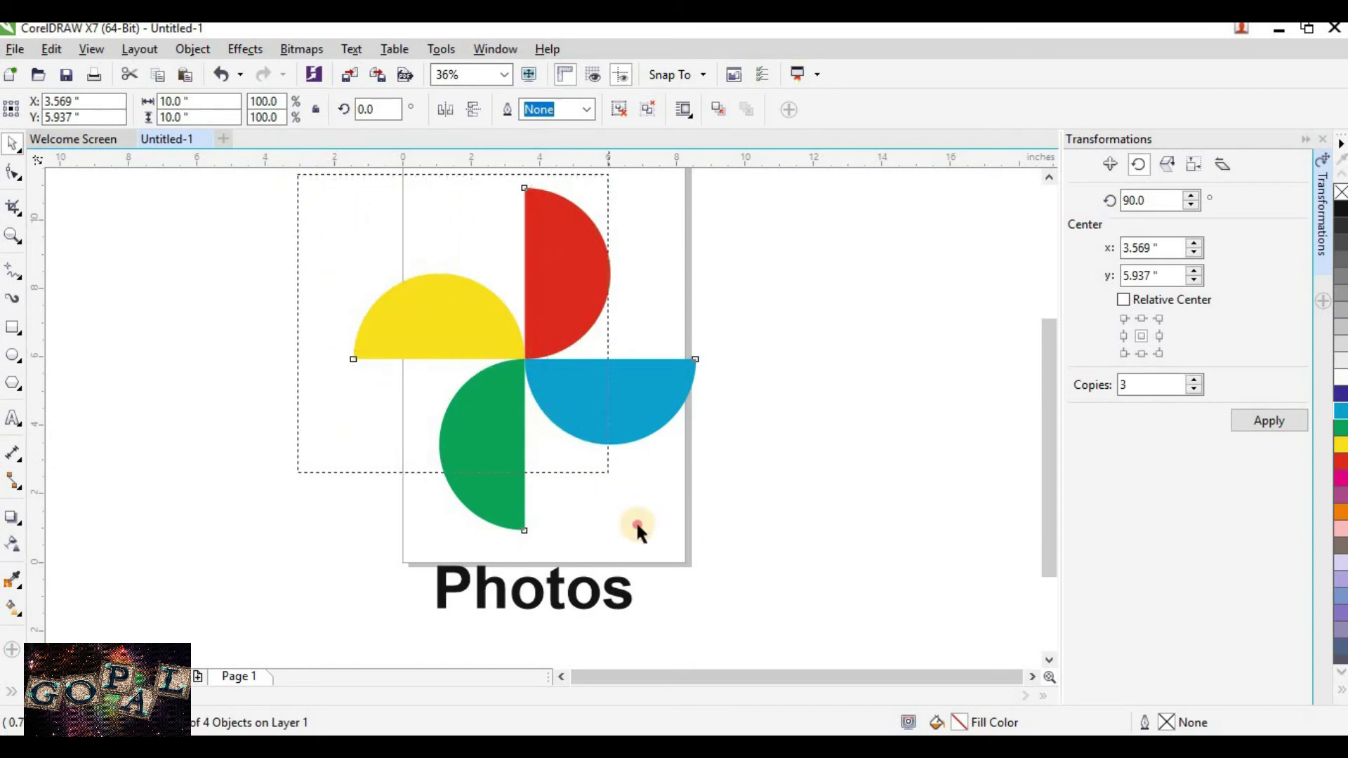
drag(637, 530, 743, 637)
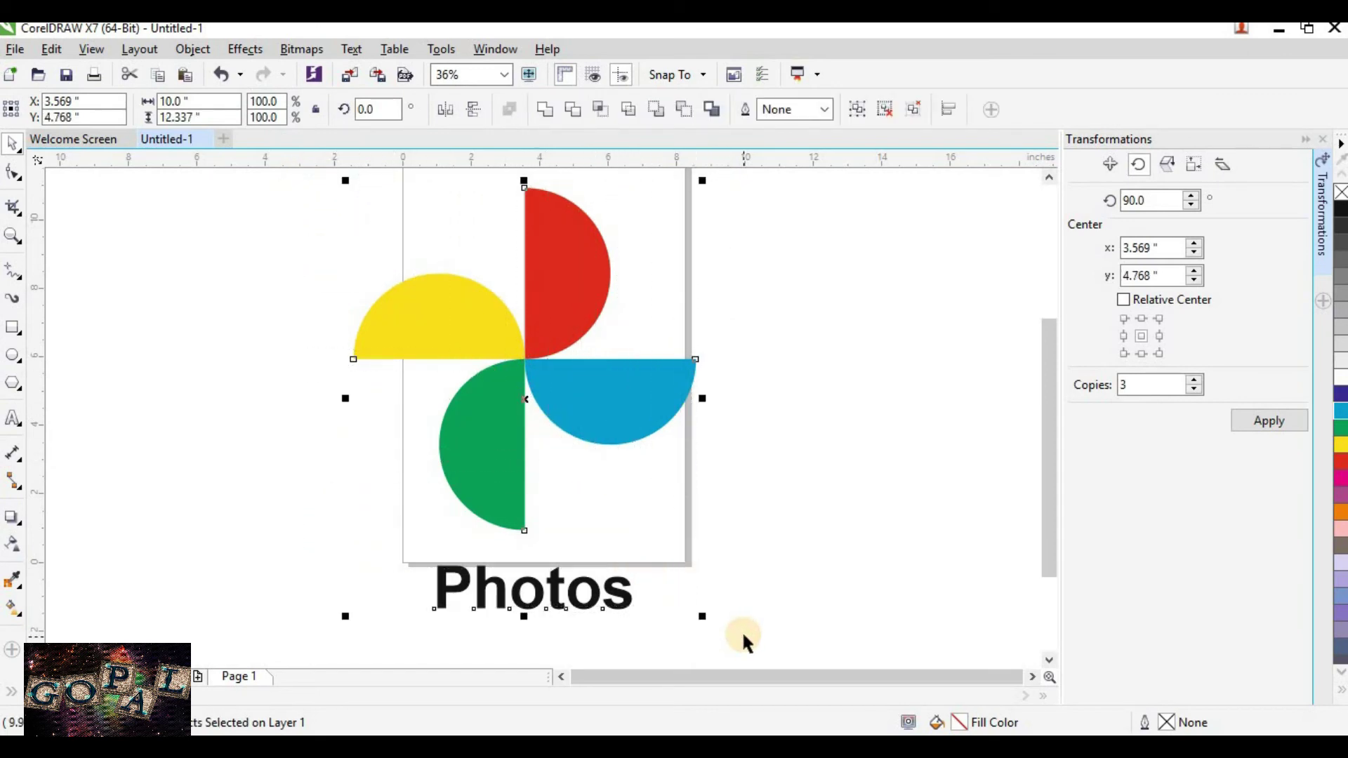
click(192, 51)
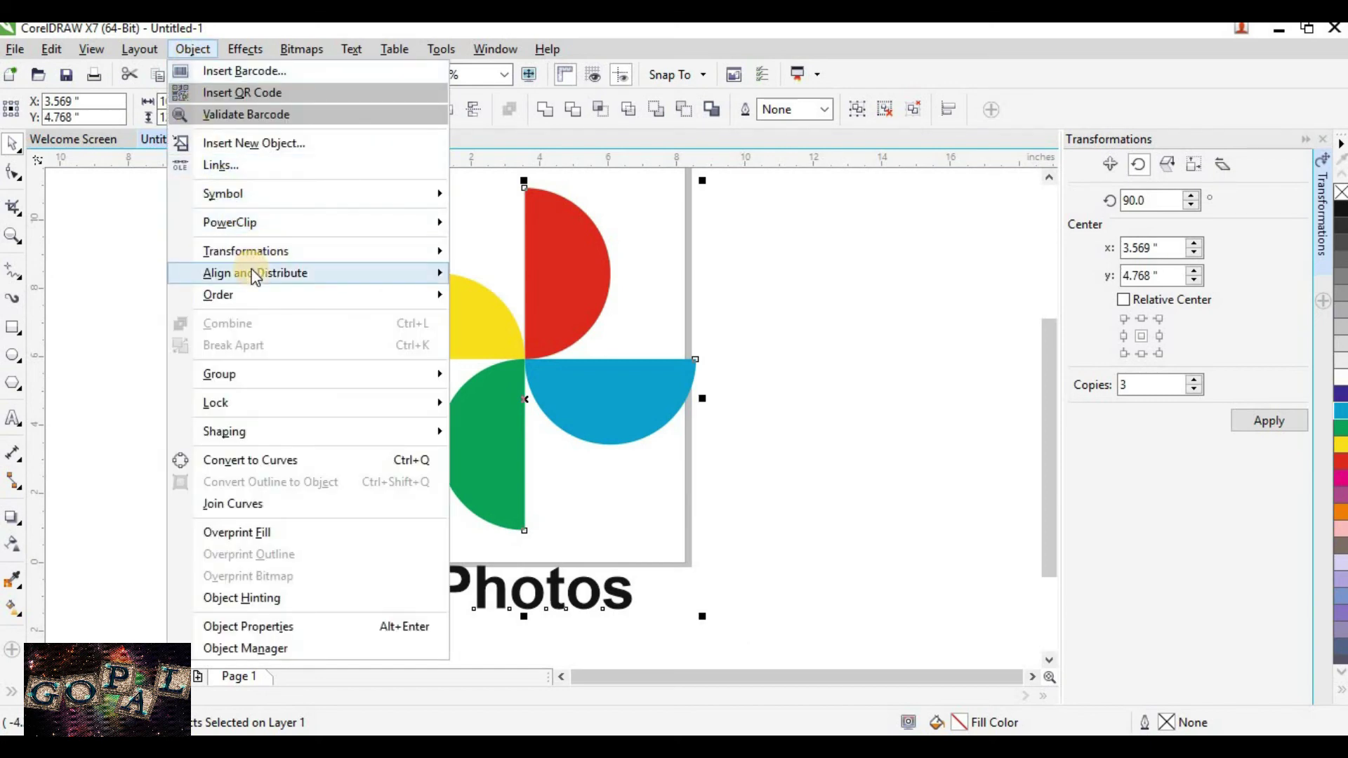
mouse_move(254, 276)
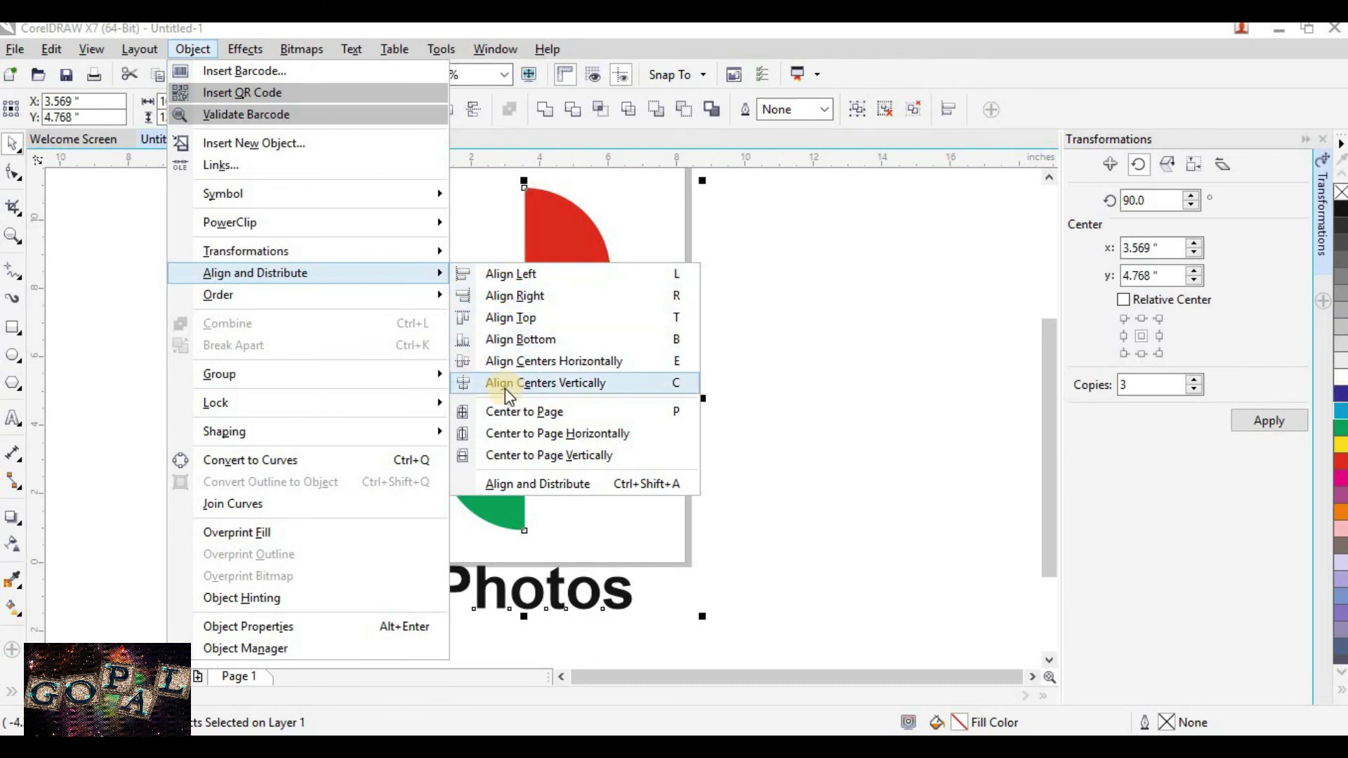
click(633, 386)
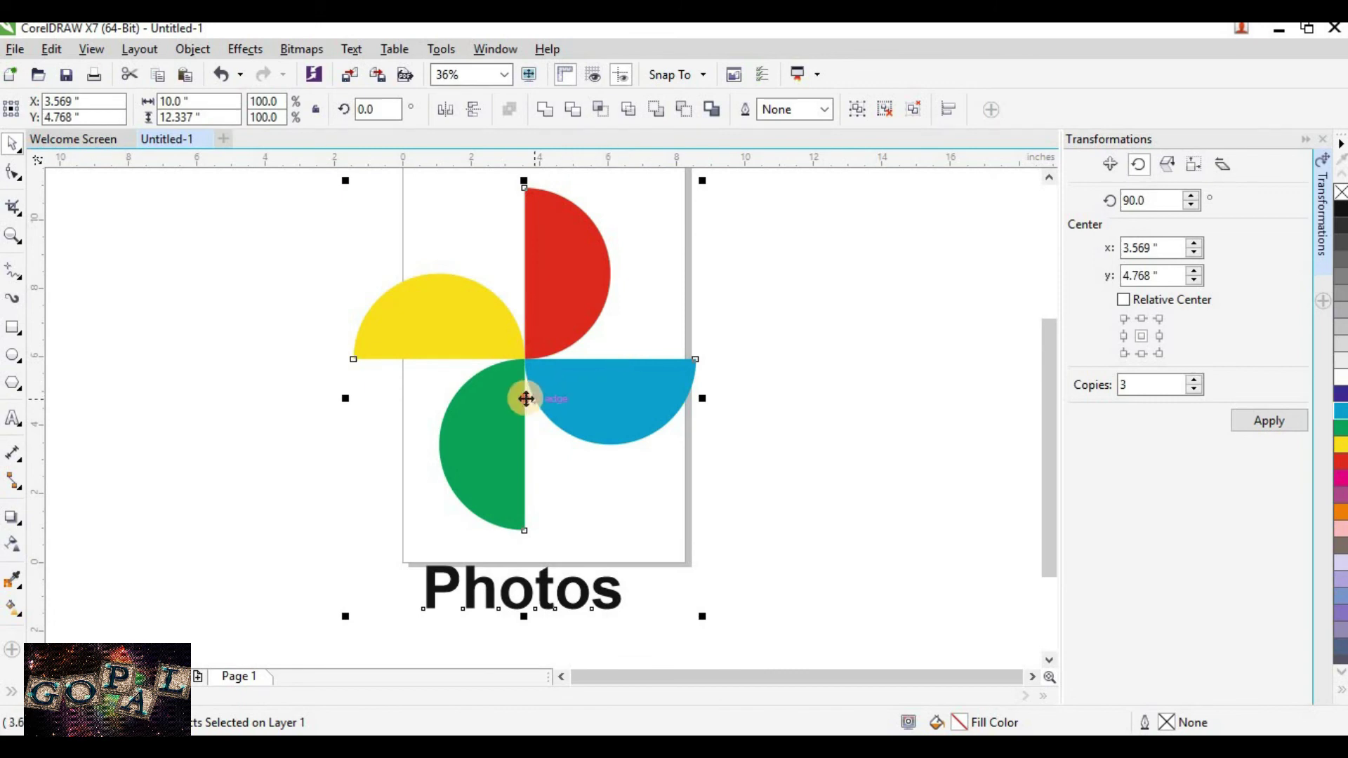
Move the selected pinwheel and text to about X 4.18, Y 5.72 inches, group them together, and deselect the group
drag(526, 399, 546, 366)
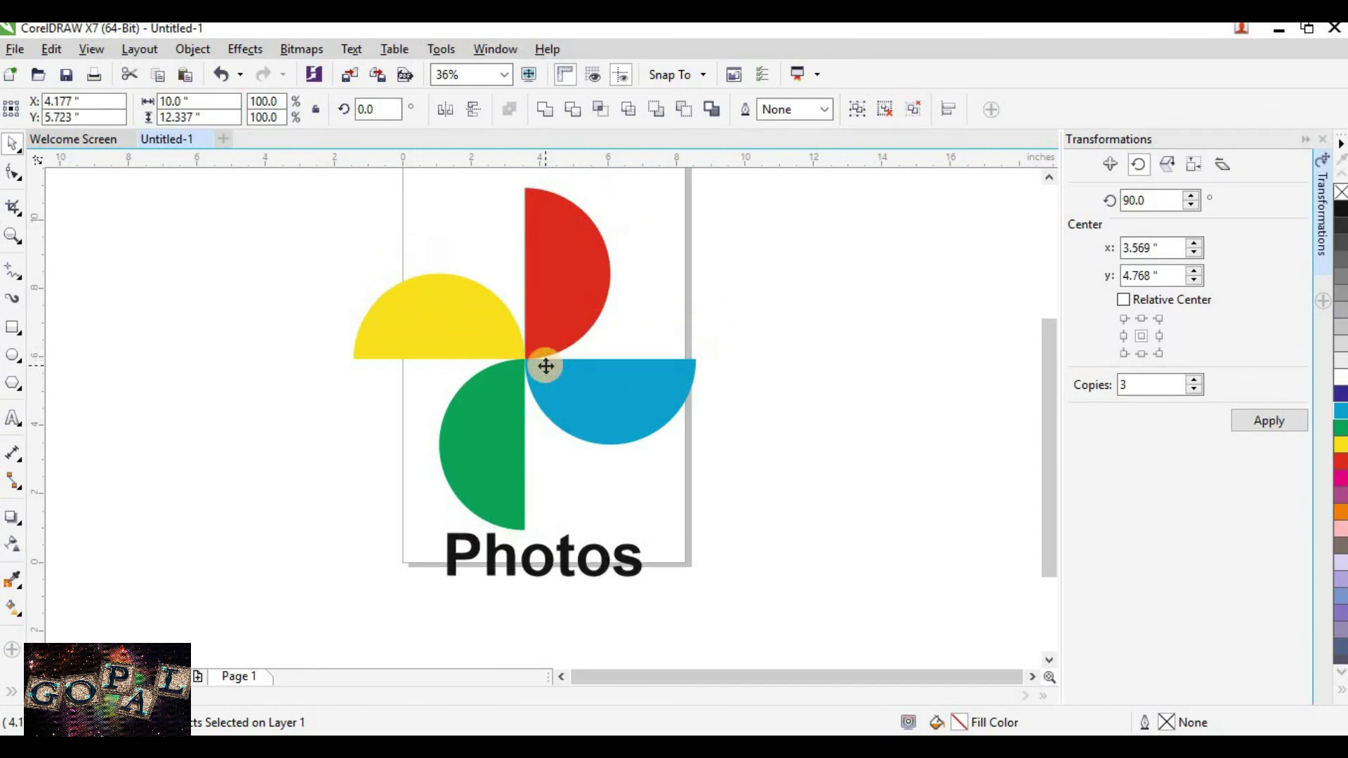
click(1049, 180)
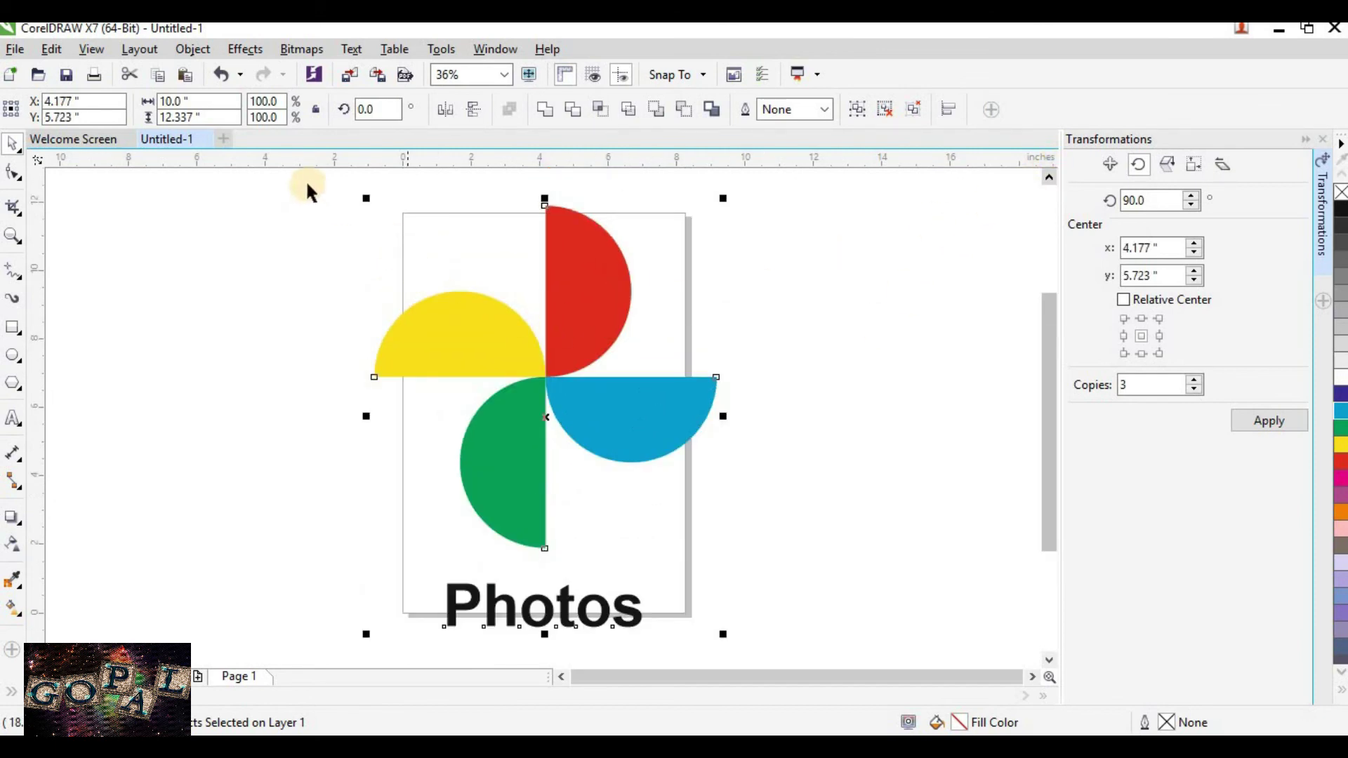
click(188, 57)
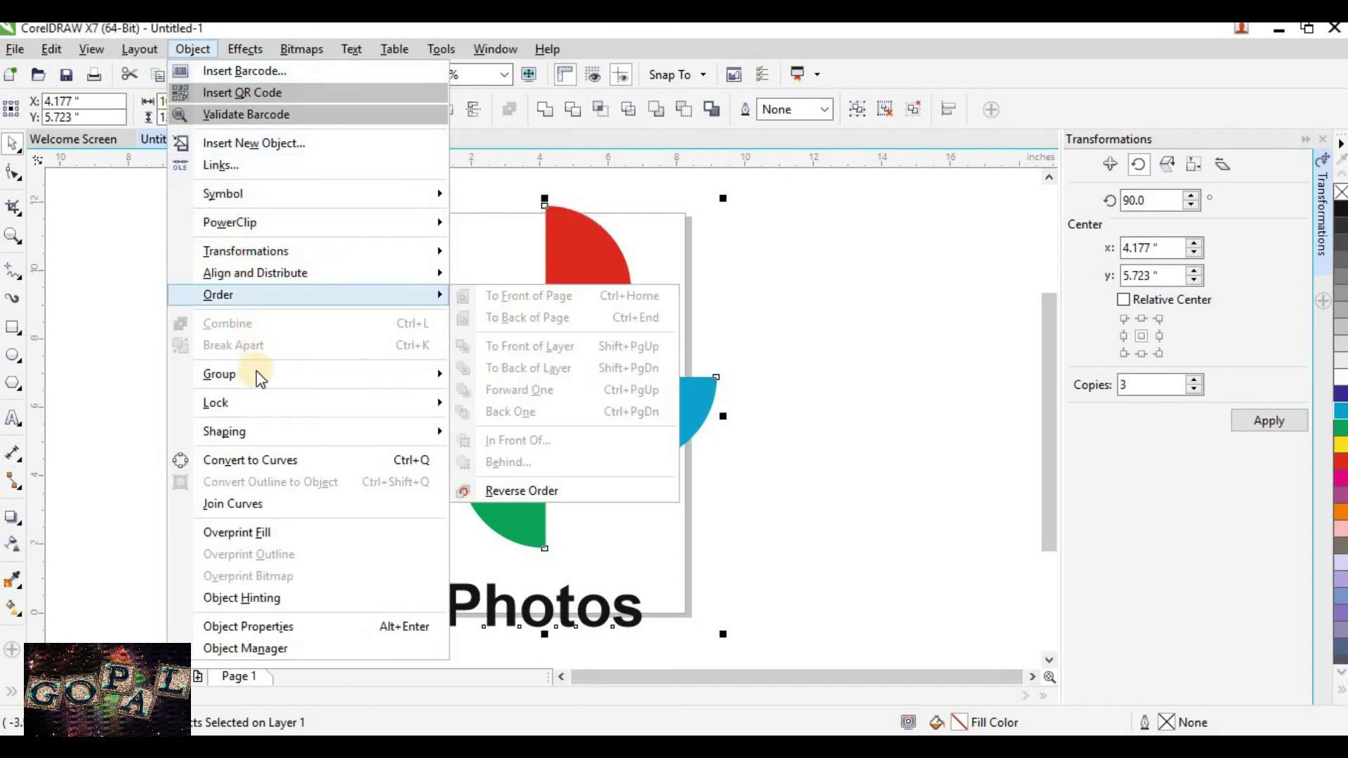
mouse_move(334, 387)
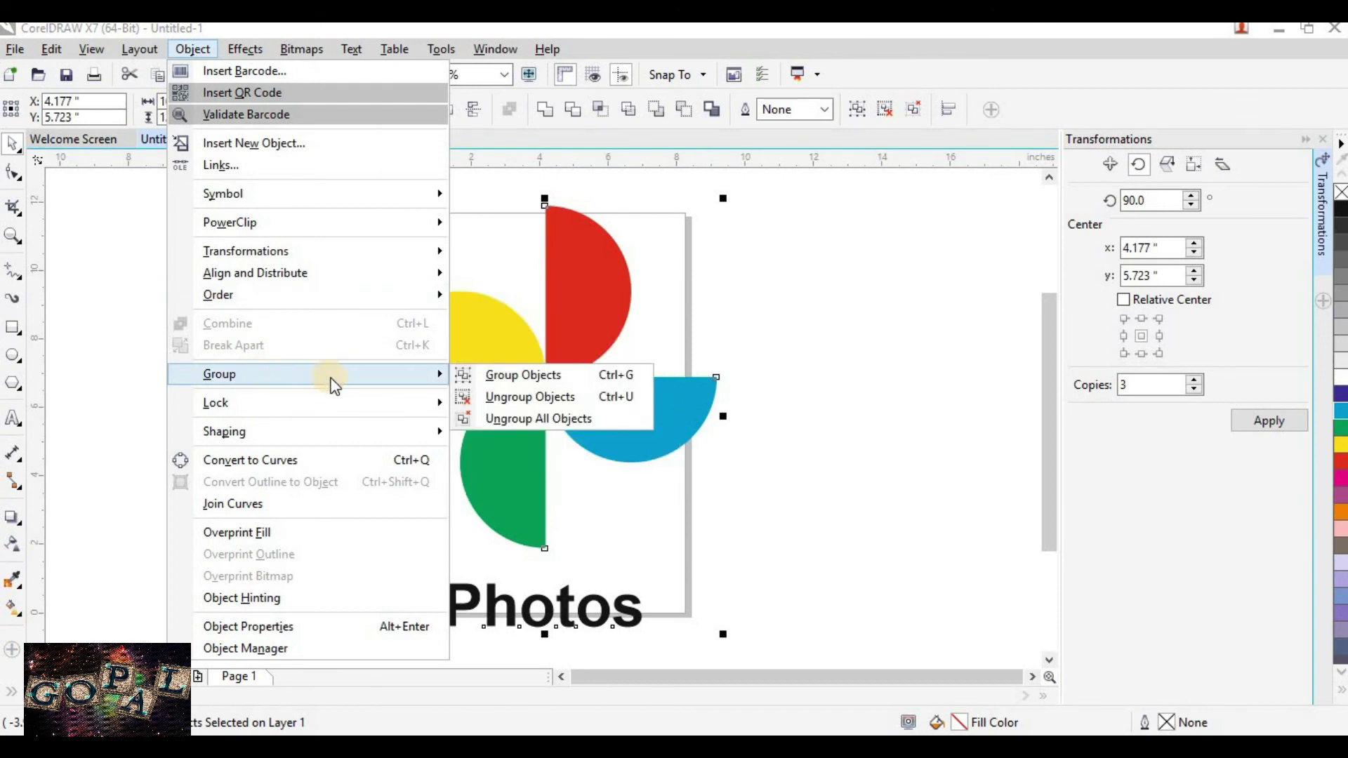
click(491, 374)
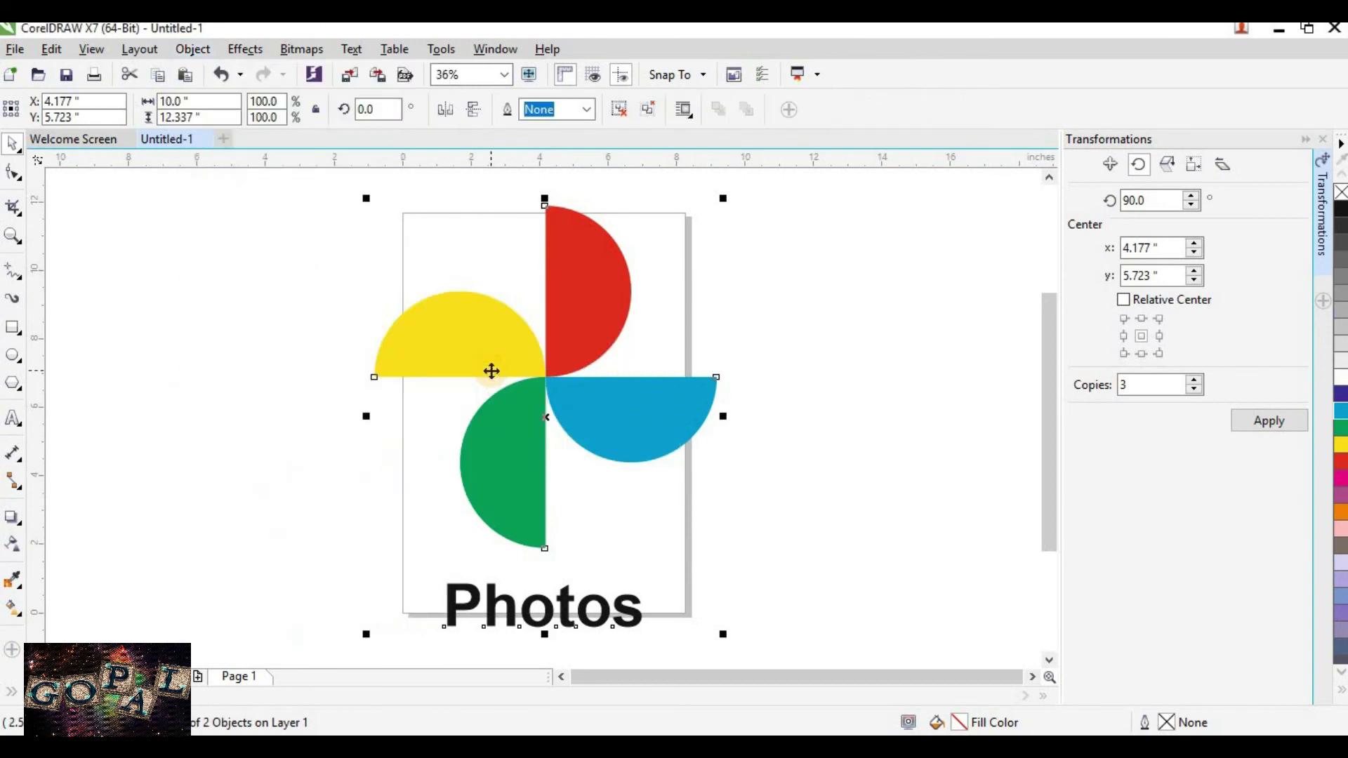
click(857, 361)
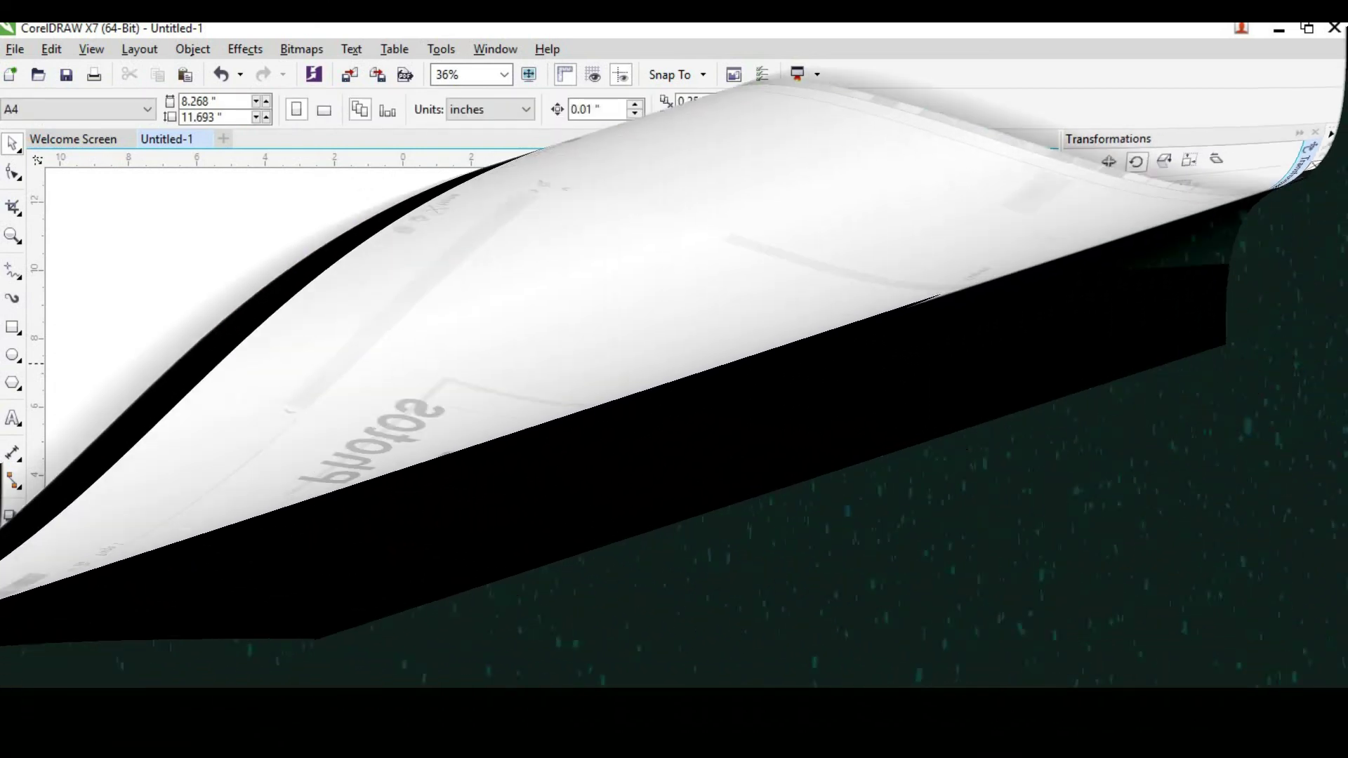